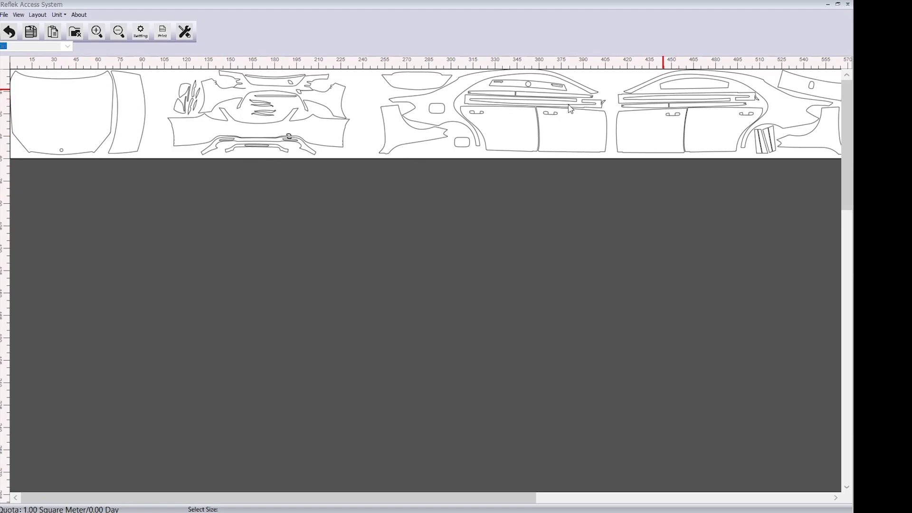
Examine the vehicle panel outlines across the cutting layout, from the hood and bumper pieces to the doors
scroll(96, 155, "up", 1)
scroll(96, 156, "up", 5)
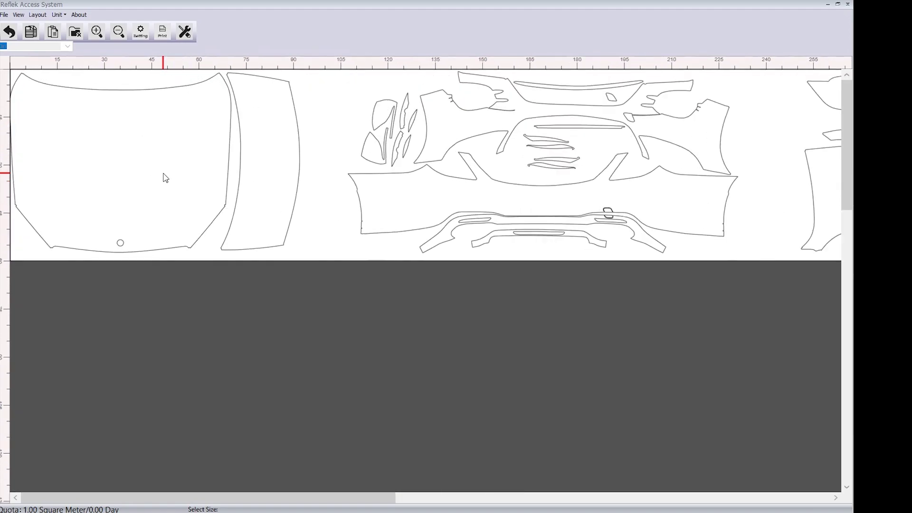
scroll(265, 177, "up", 2)
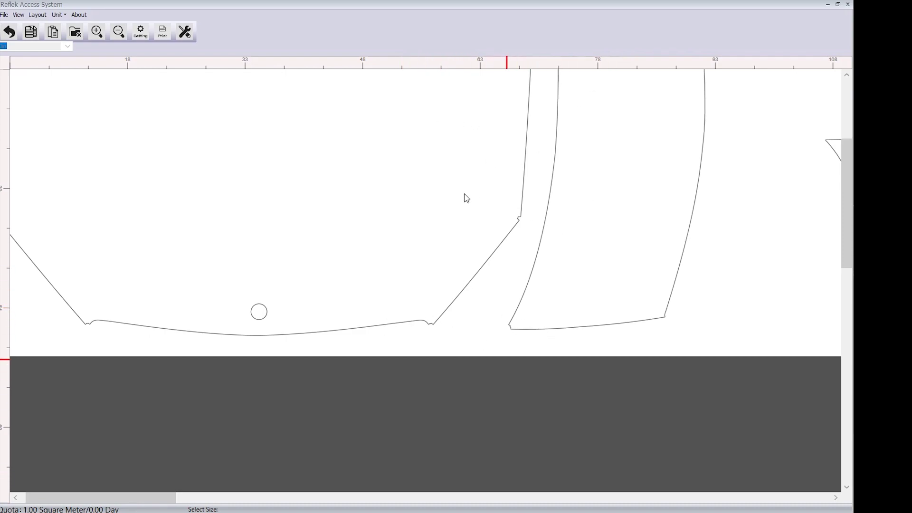
scroll(456, 236, "down", 3)
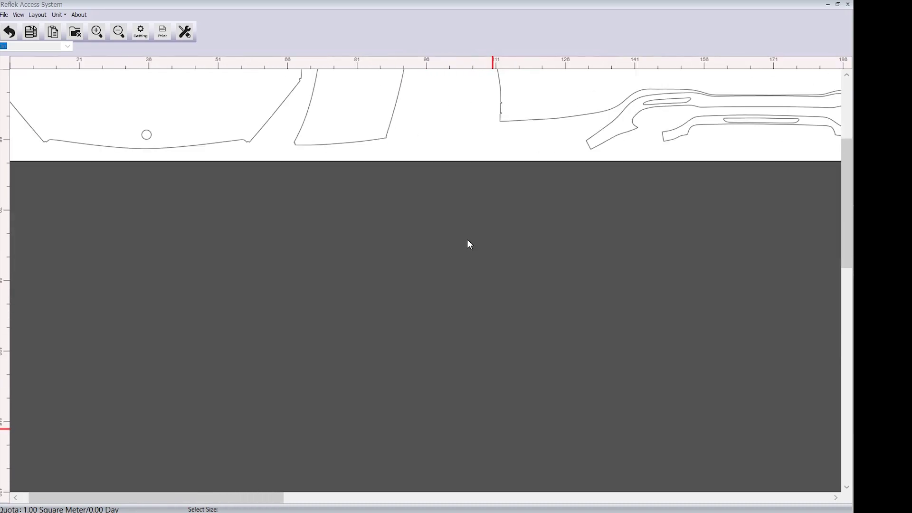
scroll(517, 348, "up", 2)
scroll(324, 200, "up", 2)
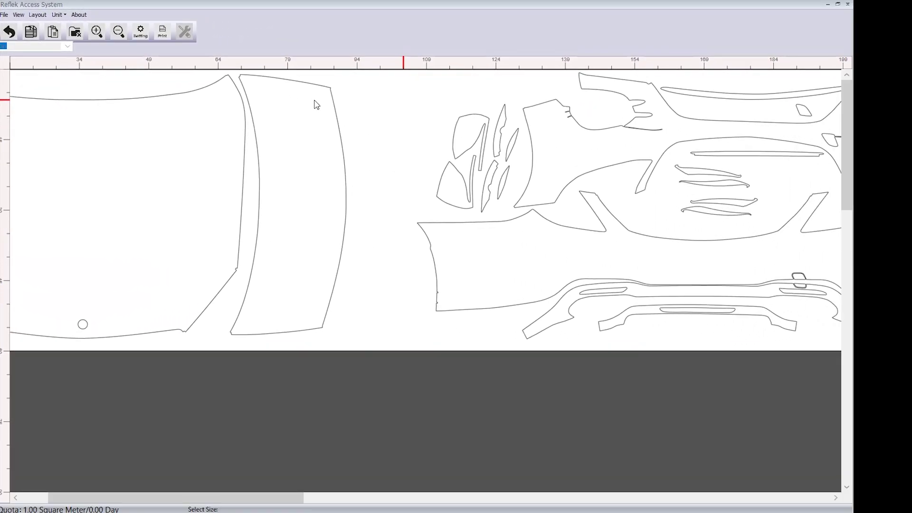
scroll(460, 205, "down", 4)
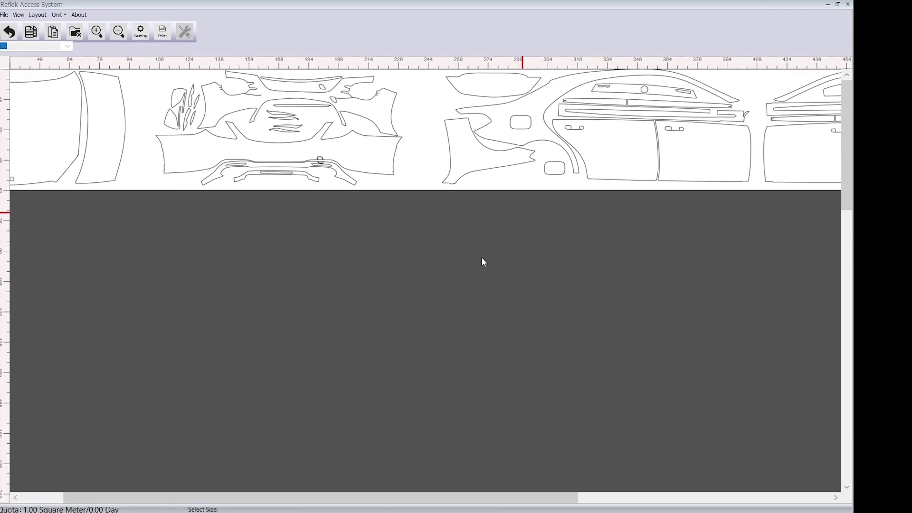
left_click_drag(487, 267, 341, 283)
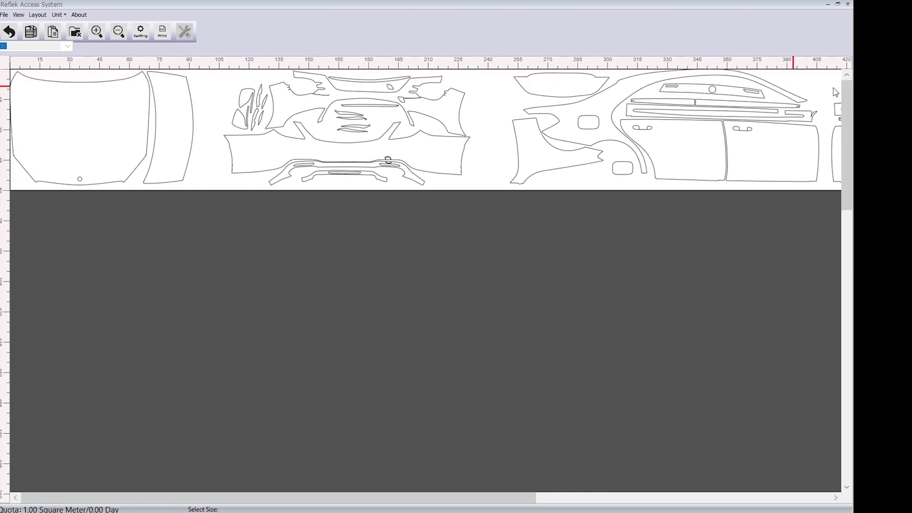
Open the vehicle layout in the pattern editing window and maximize that window
double_click(480, 312)
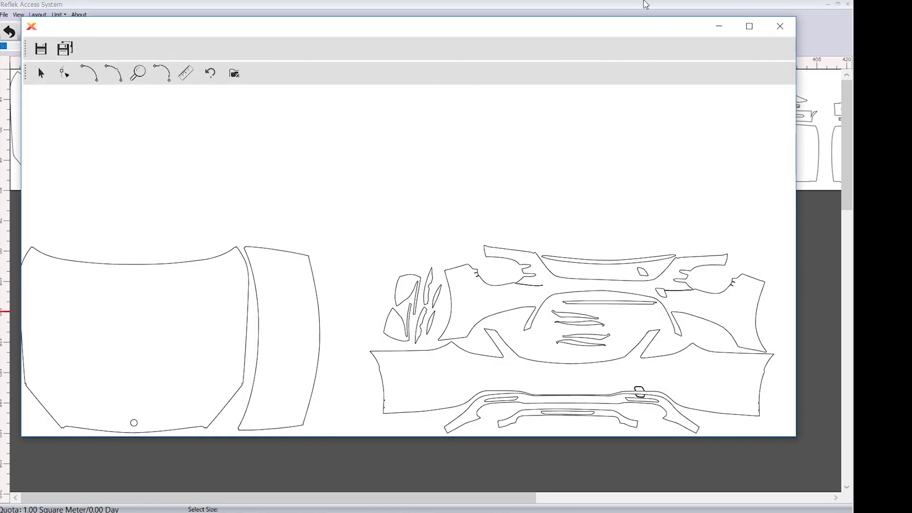
left_click(750, 26)
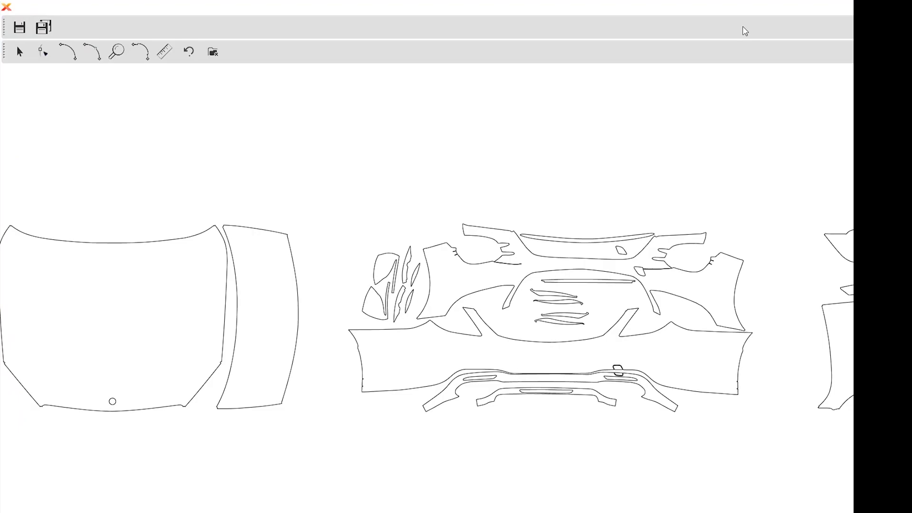
scroll(480, 262, "down", 6)
left_click_drag(611, 271, 364, 236)
scroll(402, 260, "up", 4)
left_click_drag(287, 280, 489, 299)
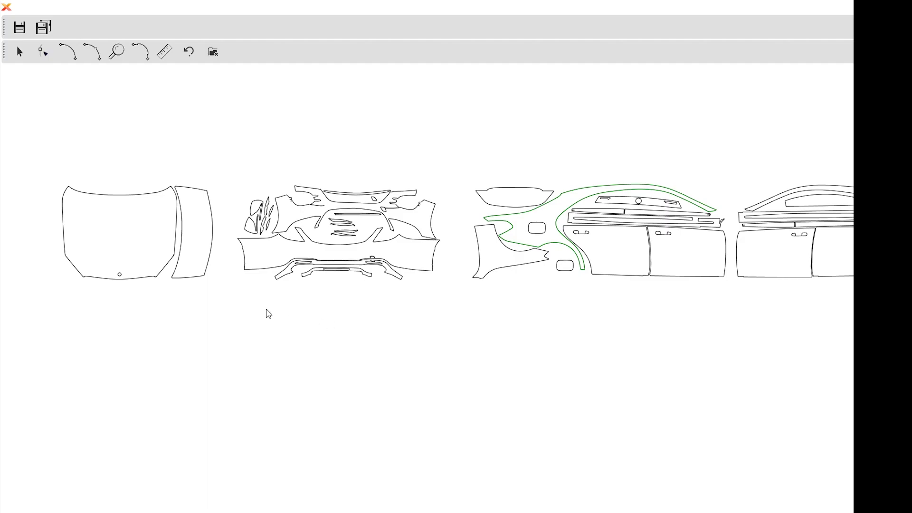
left_click_drag(205, 272, 158, 311)
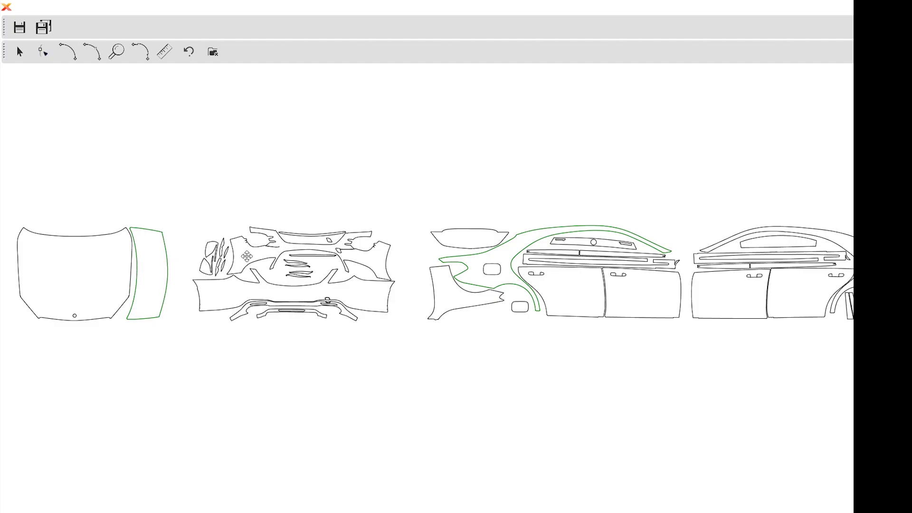
Show all points on the pattern outlines, with the notch at the hood's lower corner in view
scroll(128, 329, "up", 5)
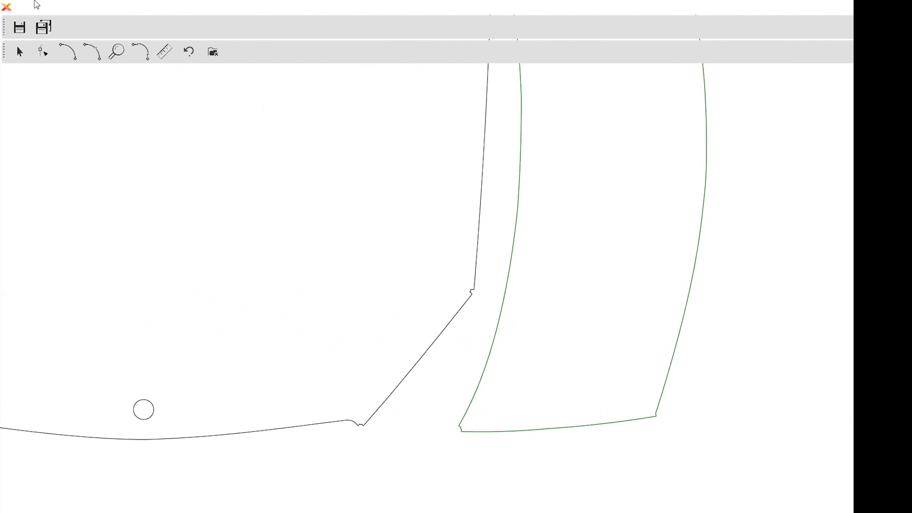
scroll(480, 321, "up", 2)
scroll(480, 319, "up", 2)
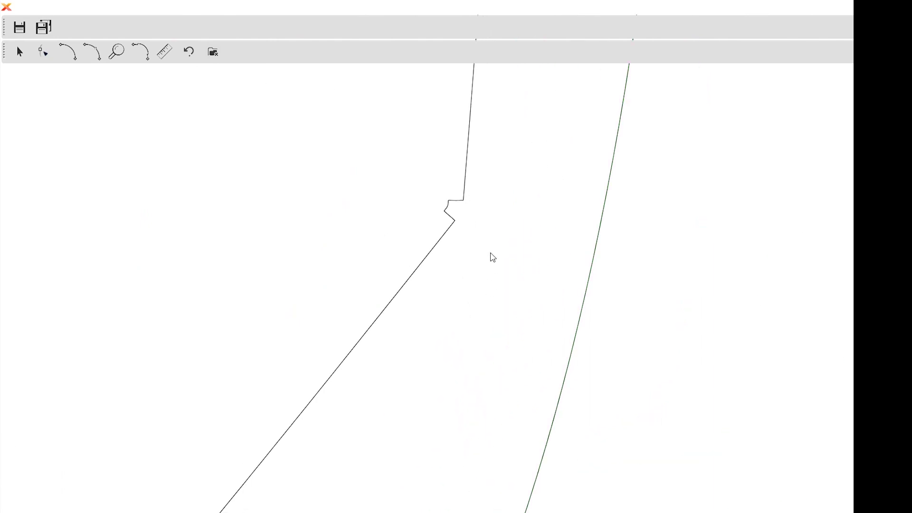
left_click_drag(489, 257, 452, 373)
scroll(449, 273, "down", 2)
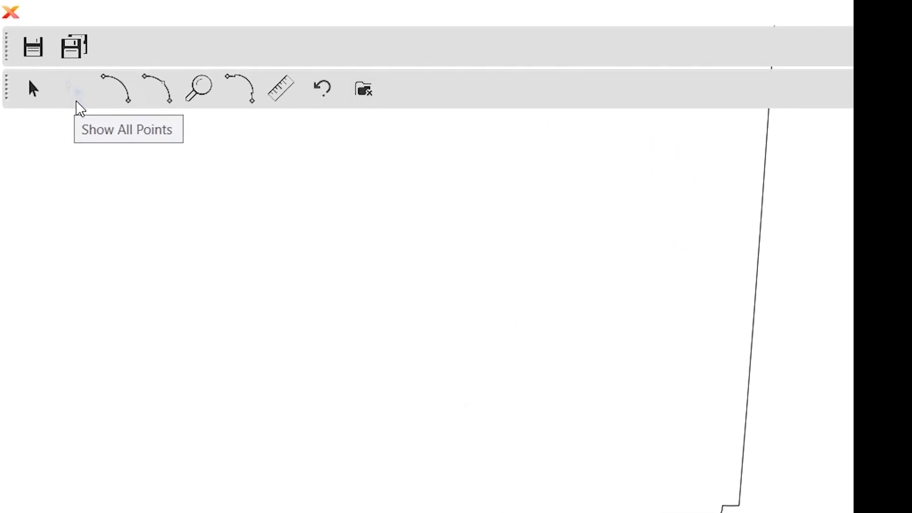
left_click(127, 156)
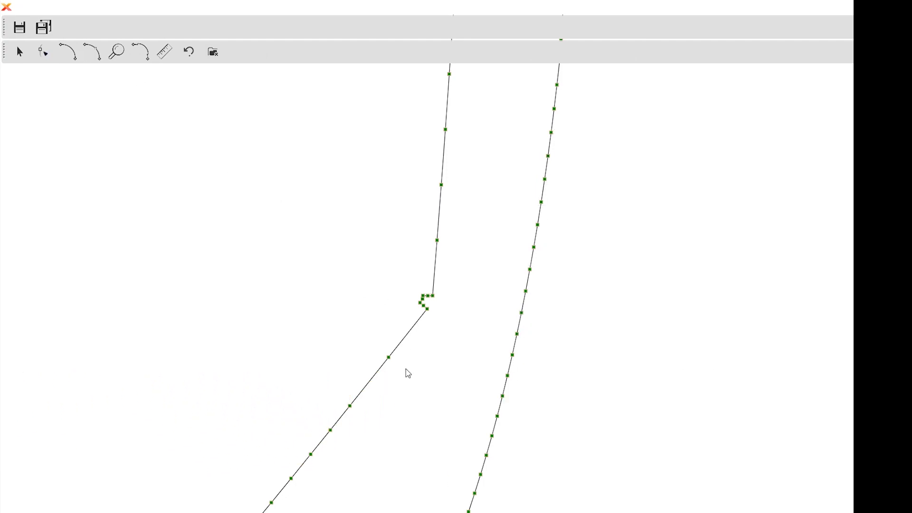
Select the corner point and its two neighbours at the lower outer corner of the panel beside the hood, and curve that corner
mouse_move(411, 361)
left_mouse_down()
mouse_move(479, 240)
mouse_move(593, 95)
mouse_move(399, 221)
mouse_move(380, 218)
left_mouse_up()
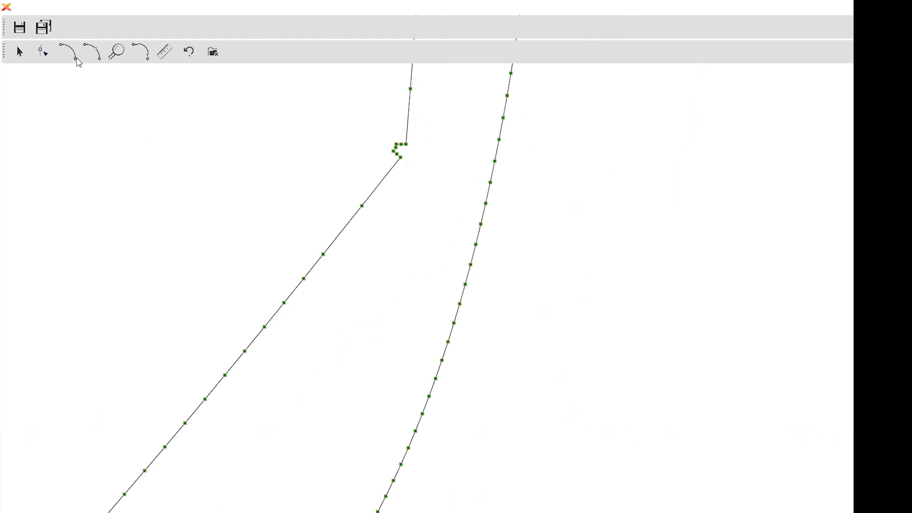
mouse_move(334, 370)
left_mouse_down()
mouse_move(546, 69)
mouse_move(546, 57)
left_mouse_up()
left_click_drag(659, 241, 261, 204)
left_click_drag(670, 178, 466, 322)
scroll(560, 309, "up", 5)
scroll(492, 285, "up", 2)
scroll(430, 194, "down", 5)
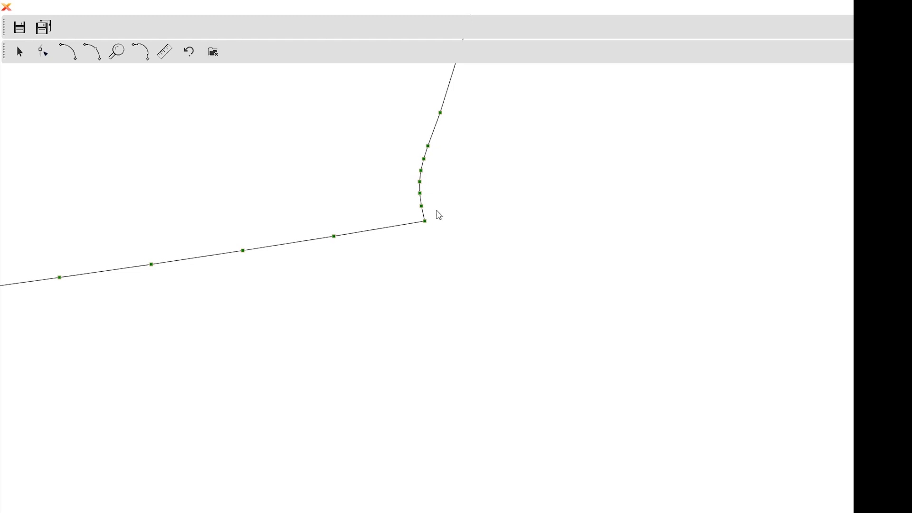
scroll(438, 212, "up", 2)
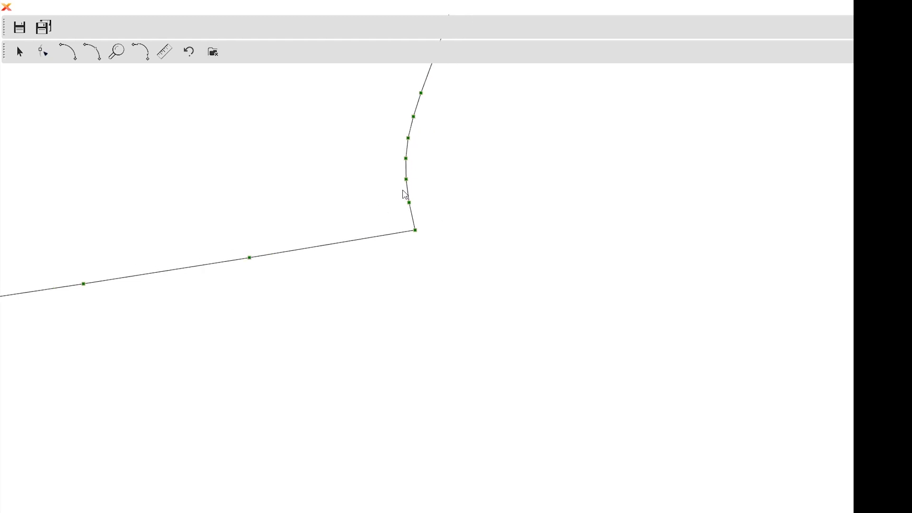
left_click(409, 202)
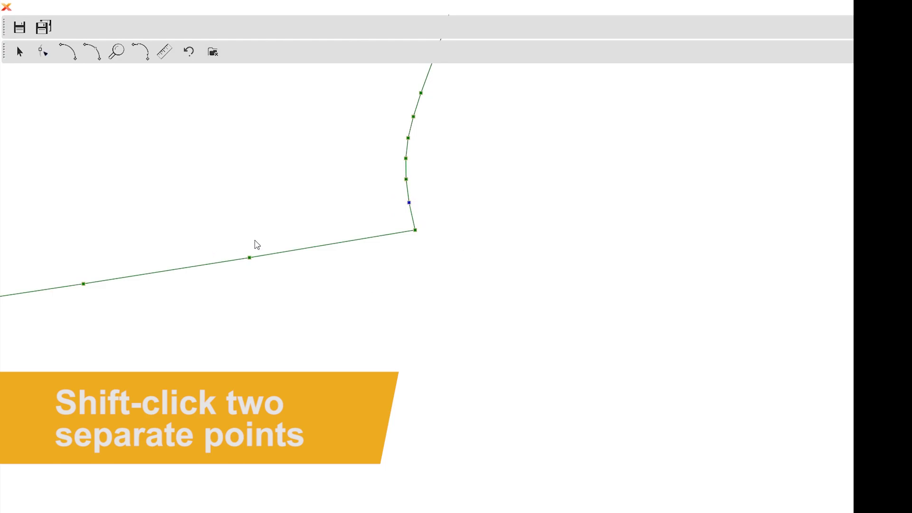
left_click(263, 269, "shift")
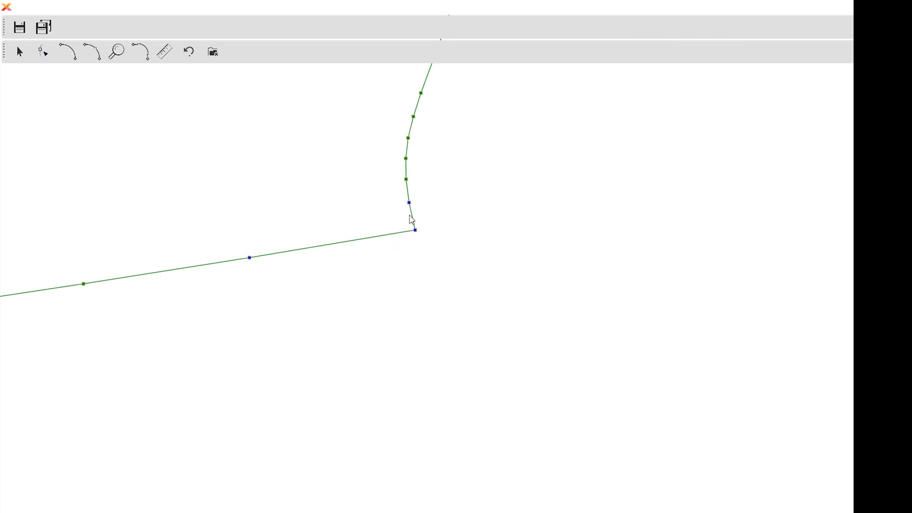
left_click(75, 62)
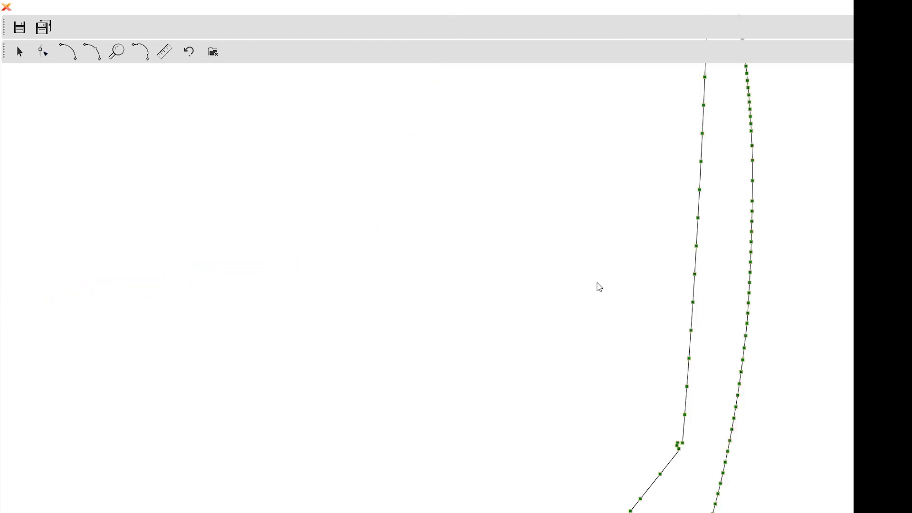
Delete one point on the hood's upper edge and insert a new point on the line in its place
left_click_drag(597, 284, 586, 455)
scroll(588, 459, "down", 2)
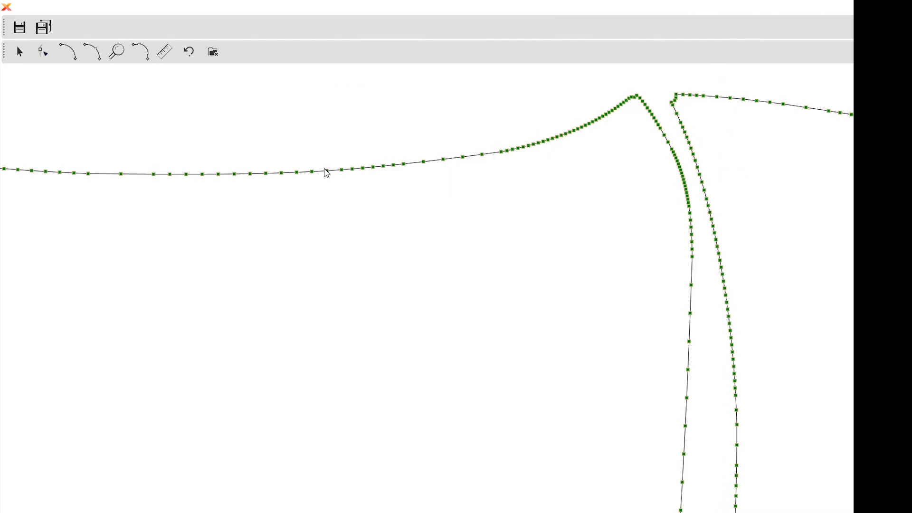
left_click_drag(351, 192, 425, 292)
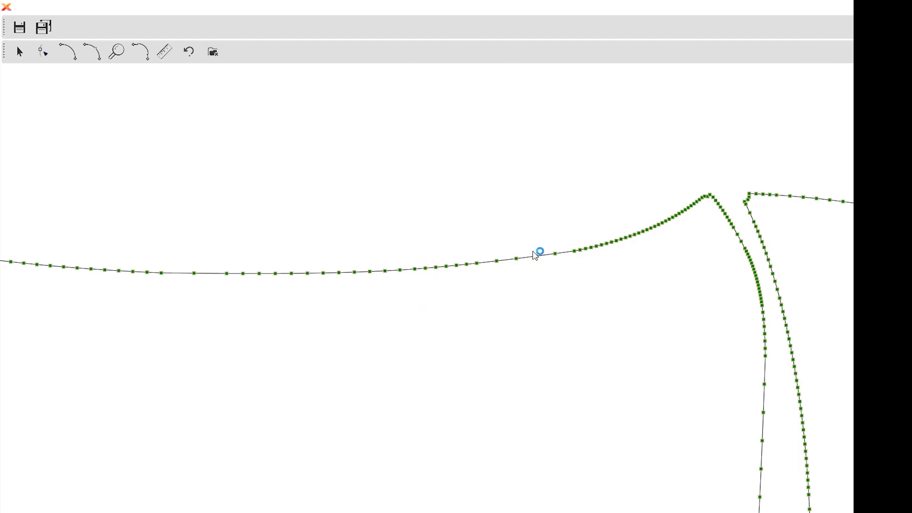
scroll(397, 303, "up", 1)
scroll(394, 299, "up", 4)
left_click_drag(468, 204, 529, 412)
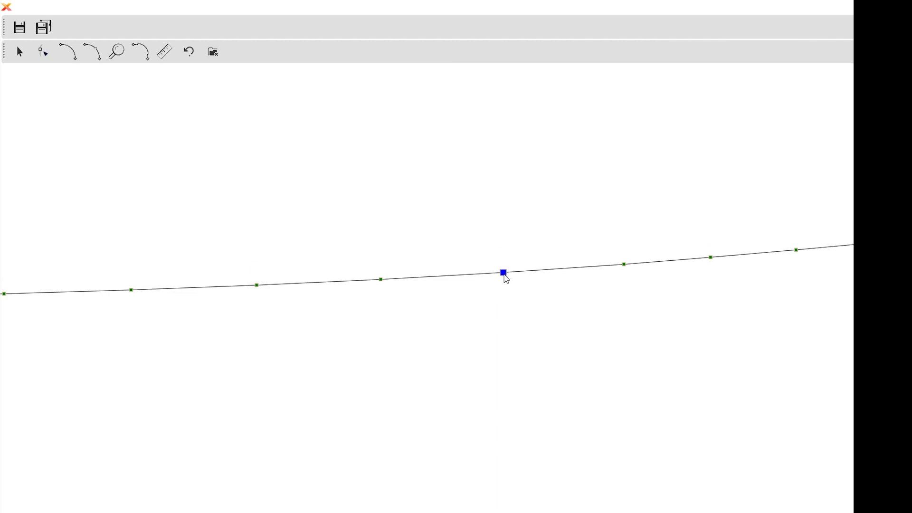
double_click(504, 273)
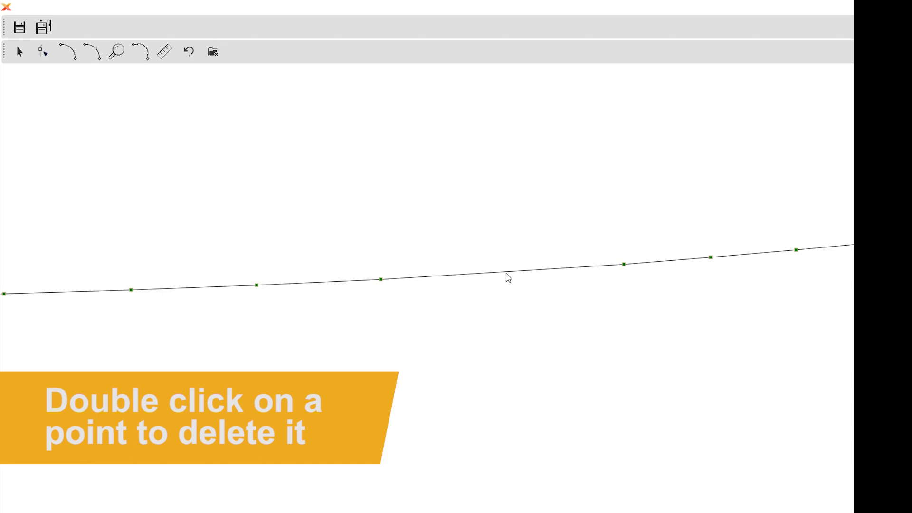
double_click(506, 273)
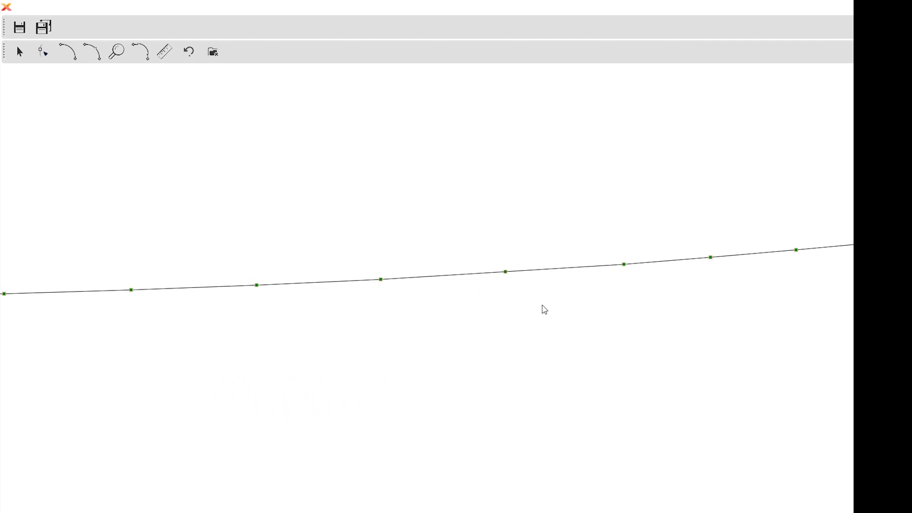
Add a midpoint between two neighbouring points on the hood's straight side edge
scroll(484, 270, "down", 10)
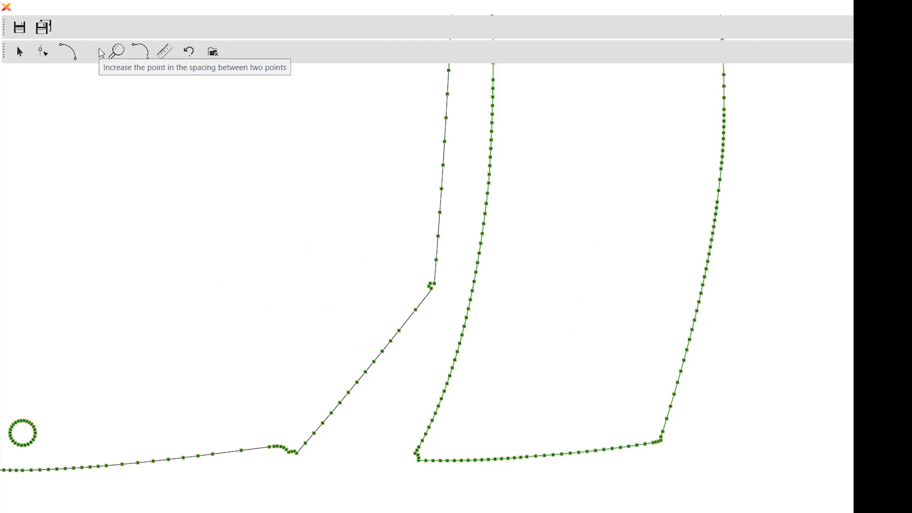
scroll(445, 251, "up", 3)
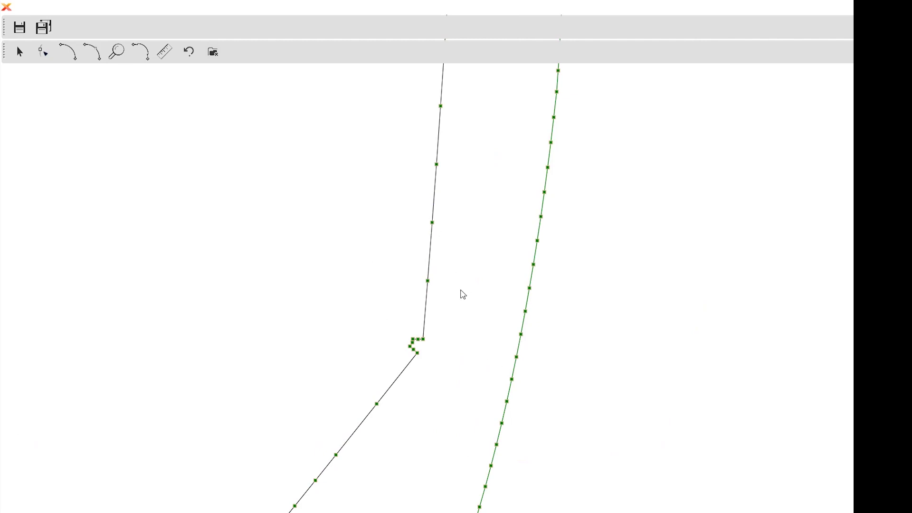
scroll(463, 295, "up", 3)
scroll(460, 202, "down", 3)
scroll(433, 377, "down", 1)
scroll(418, 411, "up", 2)
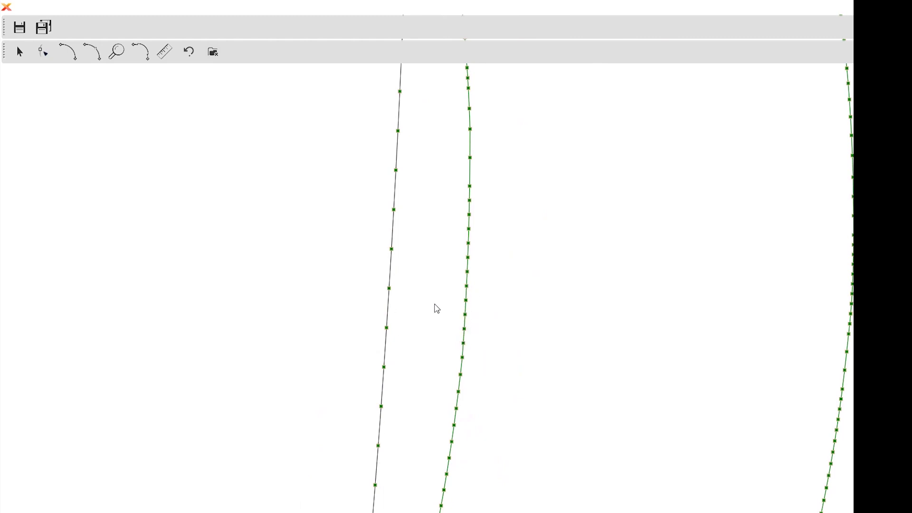
scroll(402, 284, "up", 2)
scroll(402, 285, "down", 1)
left_click_drag(369, 172, 409, 262)
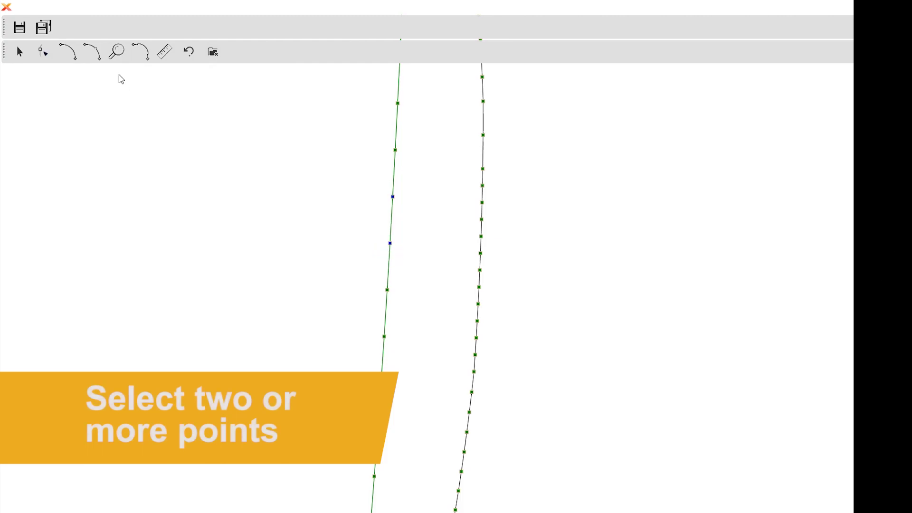
left_click(98, 56)
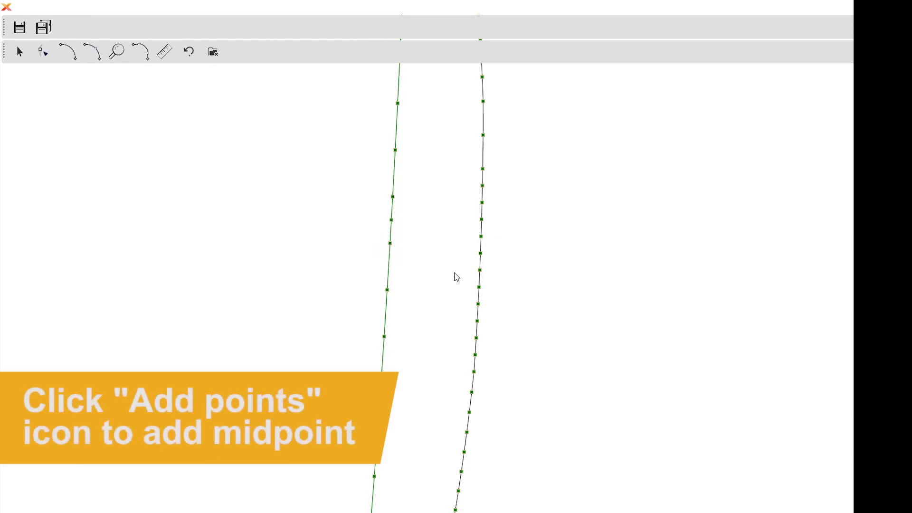
Select six consecutive points further down the hood's side edge and add points between them
scroll(420, 242, "up", 3)
left_click_drag(419, 242, 450, 408)
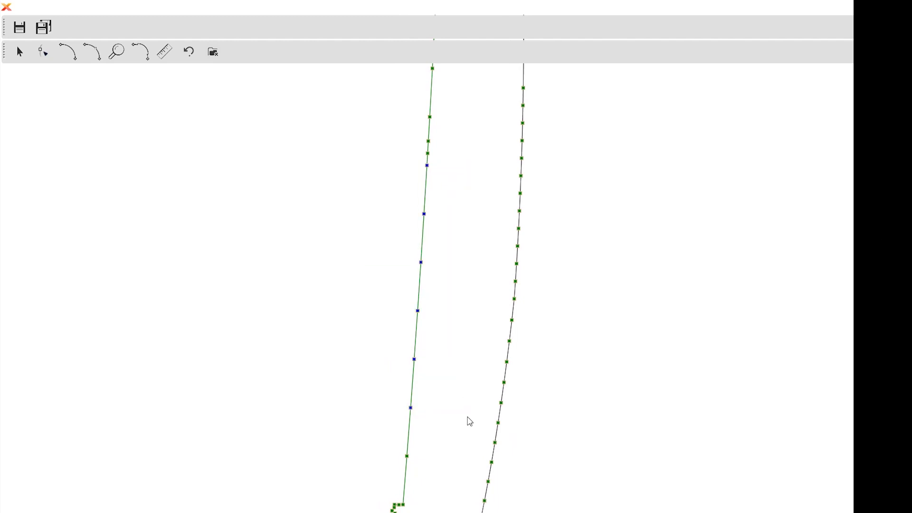
left_click(96, 51)
Select most of the points along the lower edge of the panel beside the hood and add points between them
scroll(373, 366, "down", 3)
left_click_drag(354, 394, 536, 168)
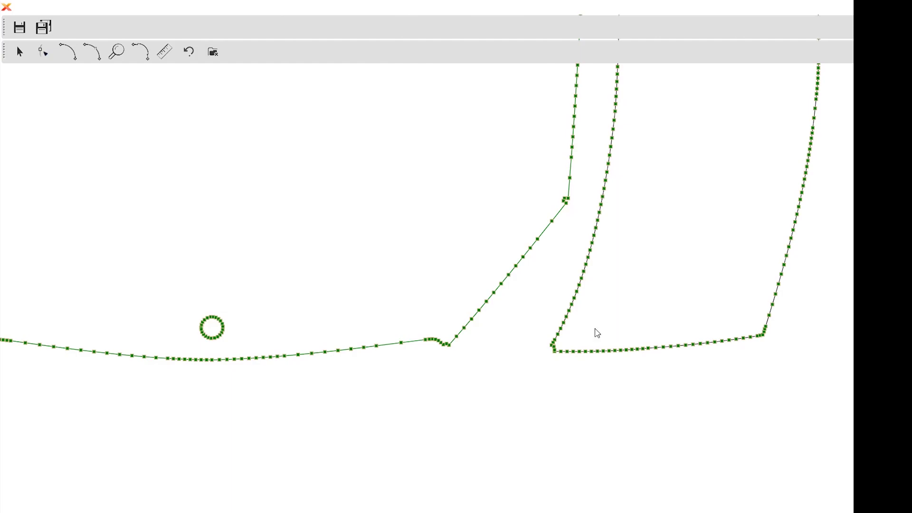
scroll(485, 343, "up", 5)
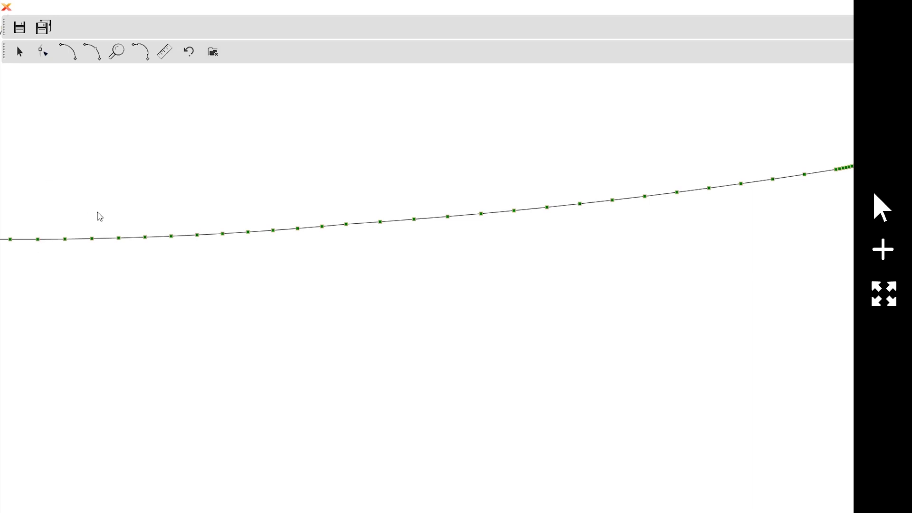
left_click_drag(43, 164, 780, 371)
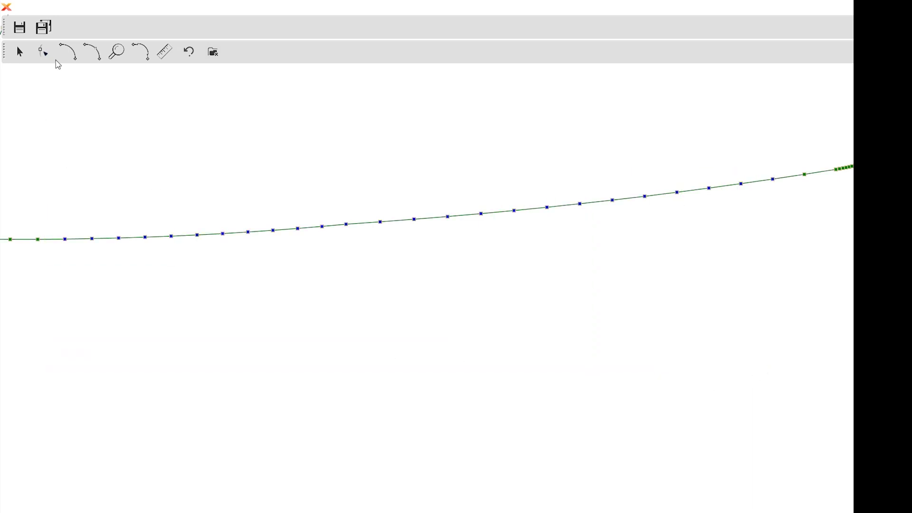
left_click(96, 56)
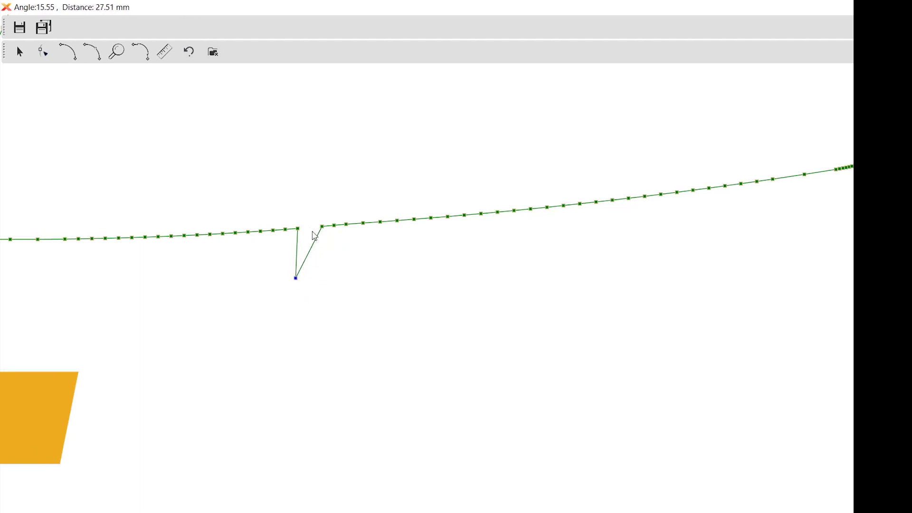
Undo the last point move on the lower edge of the panel beside the hood
left_click(189, 51)
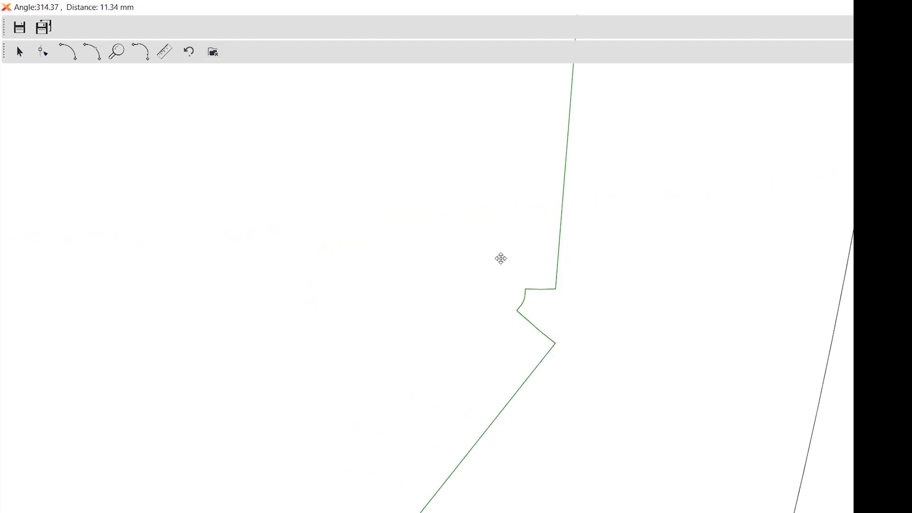
Delete the small rounded inner outline that sits on the bumper's lower edge above the trim piece
scroll(767, 372, "down", 7)
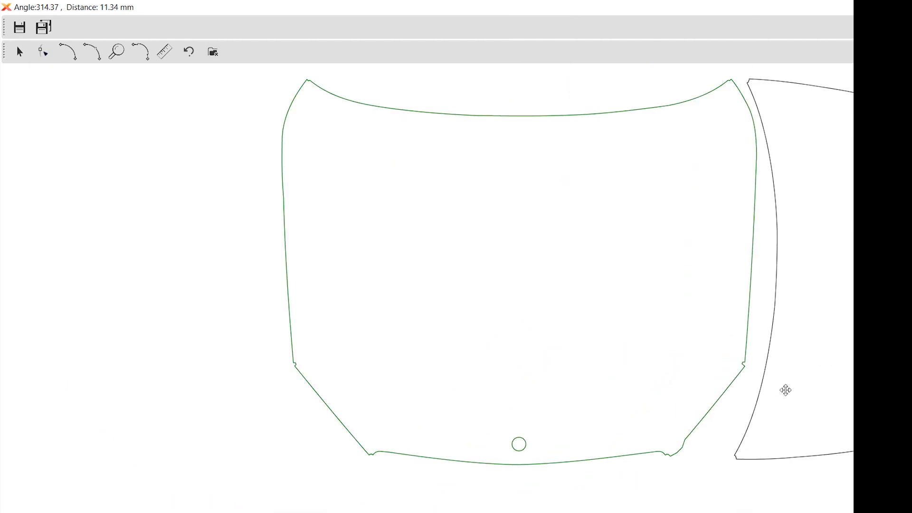
left_click_drag(777, 394, 456, 256)
scroll(822, 305, "down", 5)
left_click_drag(801, 301, 491, 265)
scroll(665, 264, "up", 6)
left_click_drag(363, 341, 746, 338)
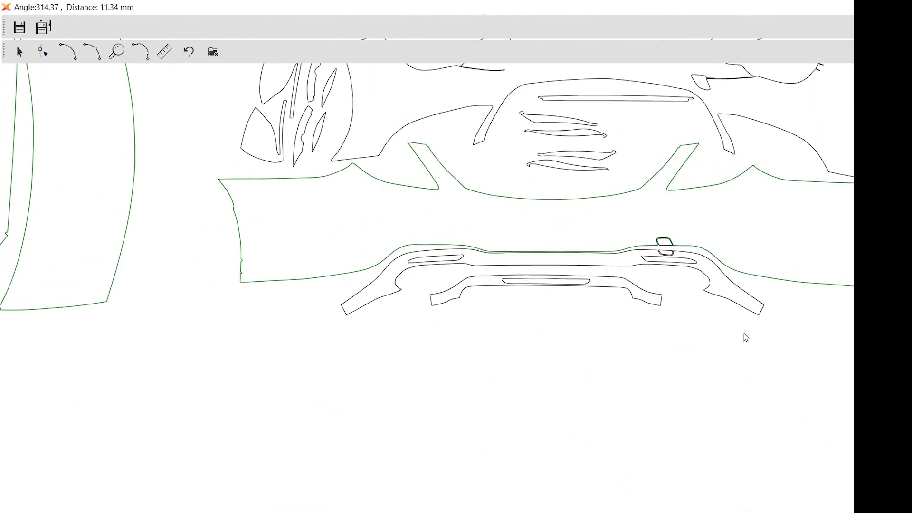
scroll(605, 309, "up", 3)
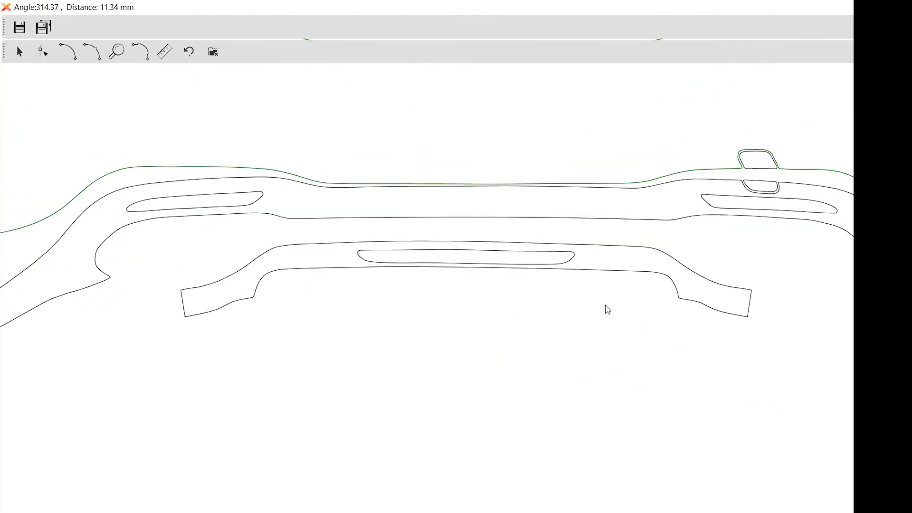
scroll(391, 415, "up", 3)
scroll(407, 338, "up", 5)
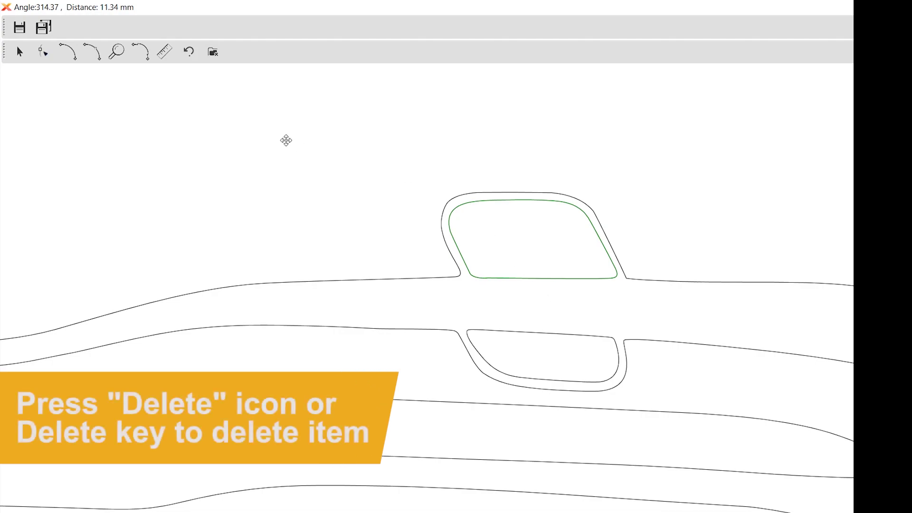
left_click(215, 56)
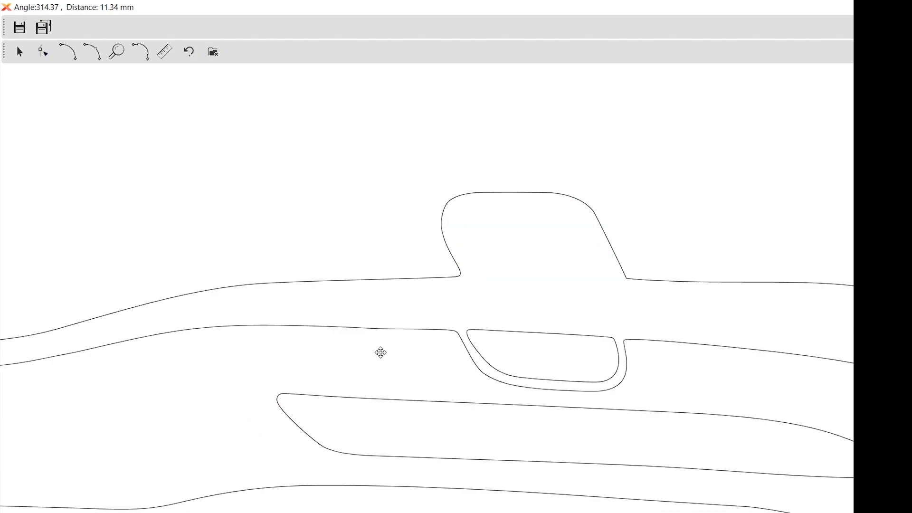
Undo the deletion of the small rounded outline on the bumper
left_click(188, 53)
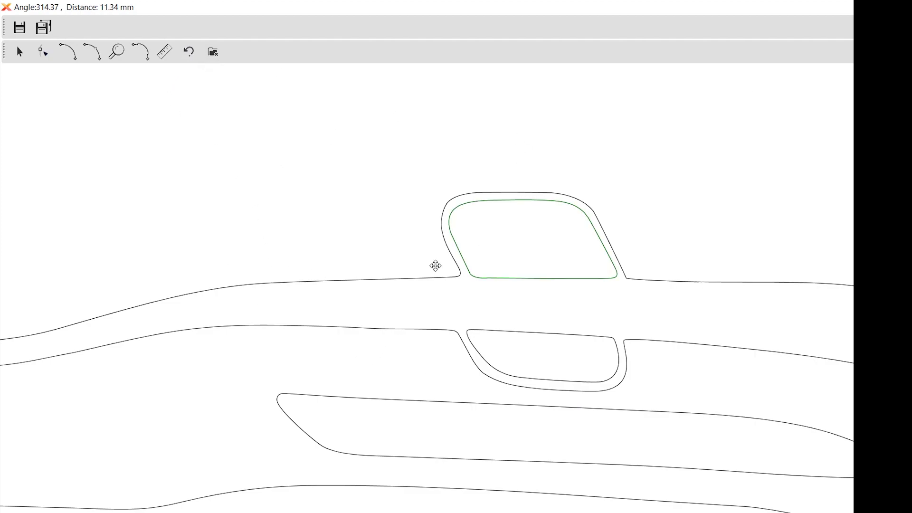
scroll(369, 224, "down", 2)
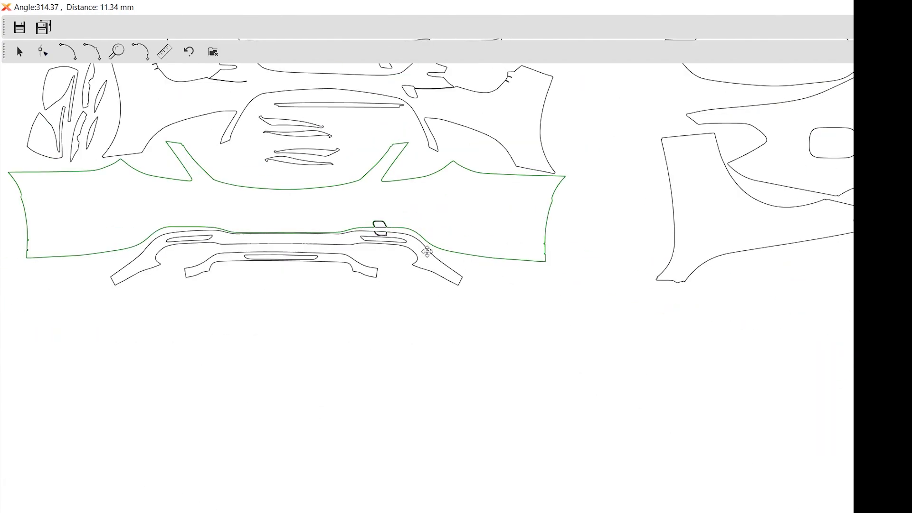
left_click_drag(676, 228, 626, 284)
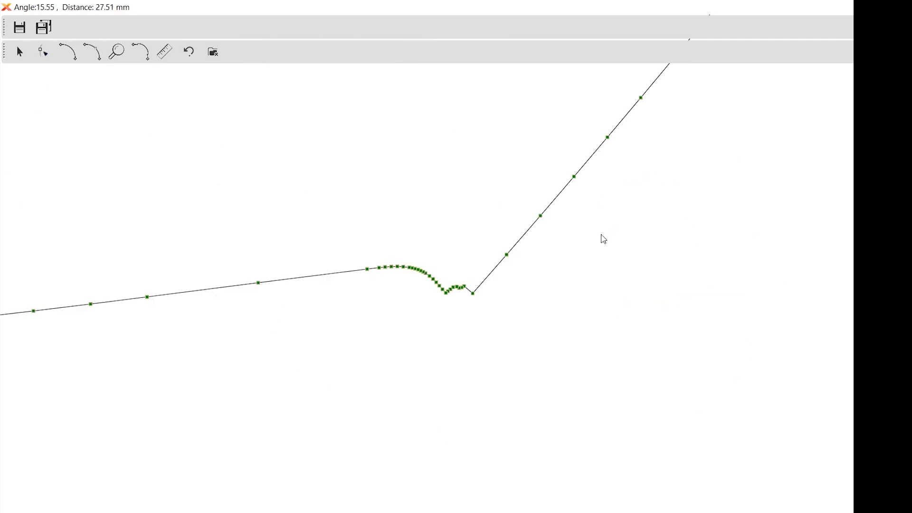
Select all points along the hood's lower right diagonal edge and expand that line by 1/4 in
mouse_move(562, 270)
left_mouse_down()
mouse_move(404, 368)
mouse_move(314, 441)
left_mouse_up()
left_click_drag(563, 220, 452, 385)
left_click_drag(599, 205, 429, 405)
left_click_drag(496, 316, 468, 392)
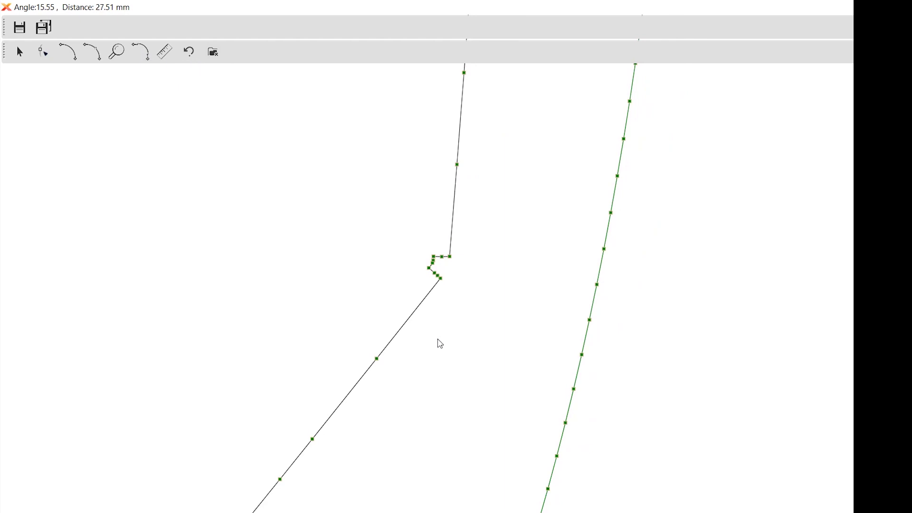
scroll(438, 346, "down", 2)
scroll(515, 153, "down", 2)
scroll(533, 137, "down", 2)
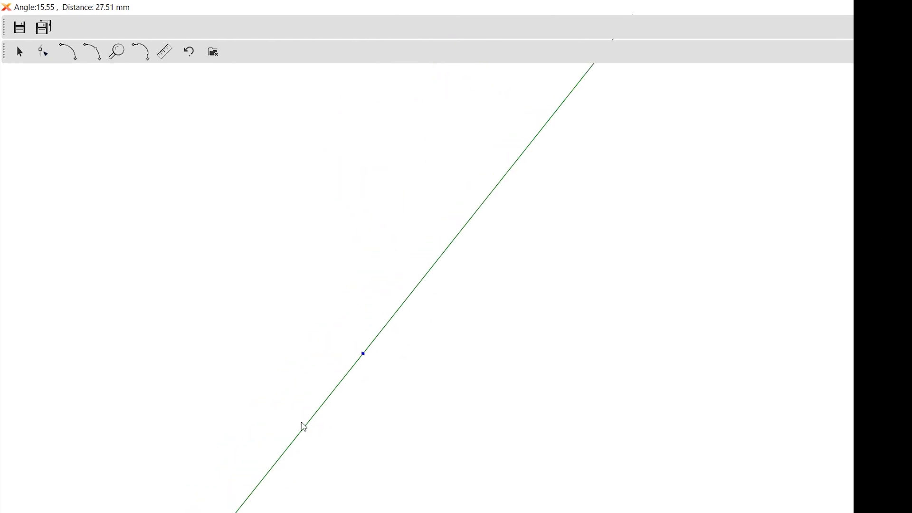
left_click_drag(357, 492, 628, 153)
scroll(494, 304, "down", 3)
left_click_drag(449, 384, 613, 188)
scroll(605, 198, "down", 3)
left_click_drag(589, 236, 514, 284)
scroll(523, 279, "up", 1)
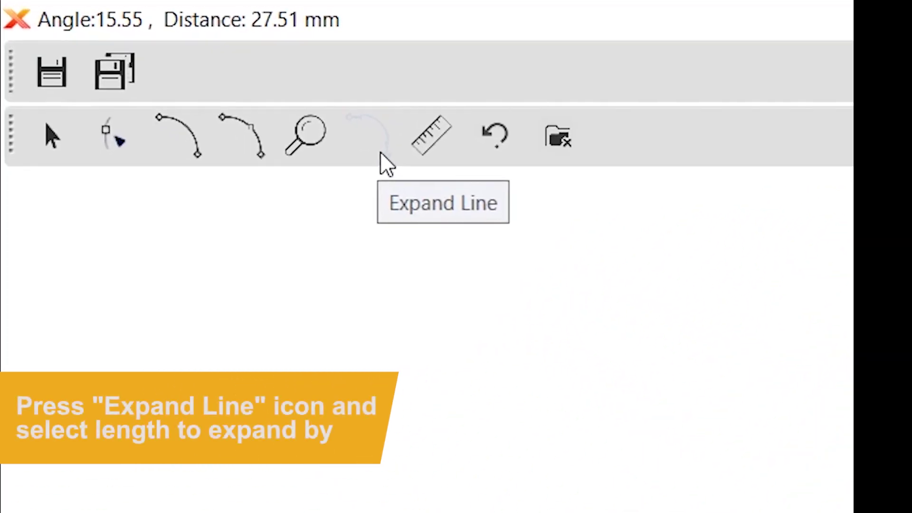
left_click(380, 153)
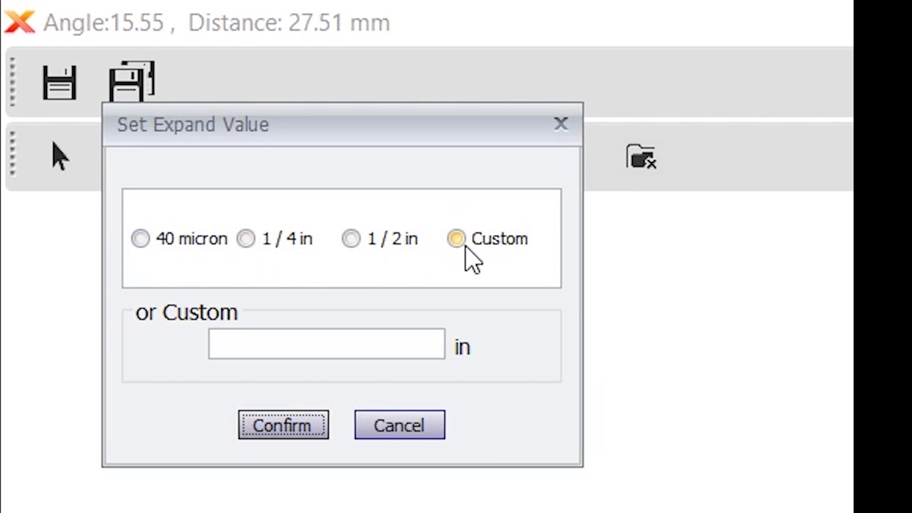
left_click(246, 238)
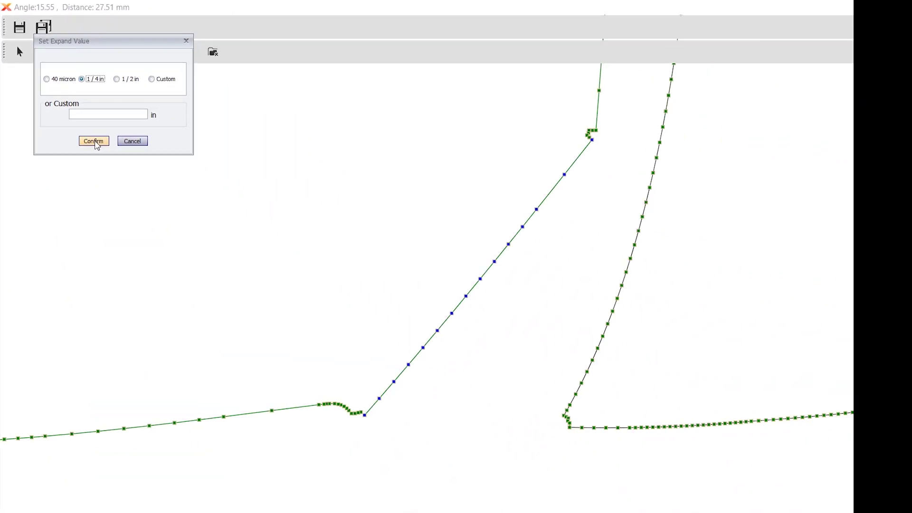
left_click(285, 431)
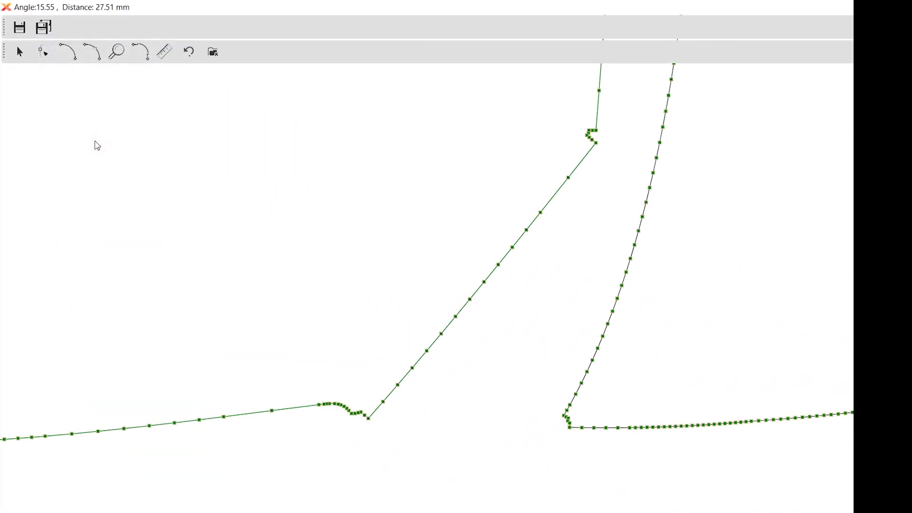
Examine the expanded diagonal edge of the hood and the notch at its lower end
scroll(365, 434, "up", 4)
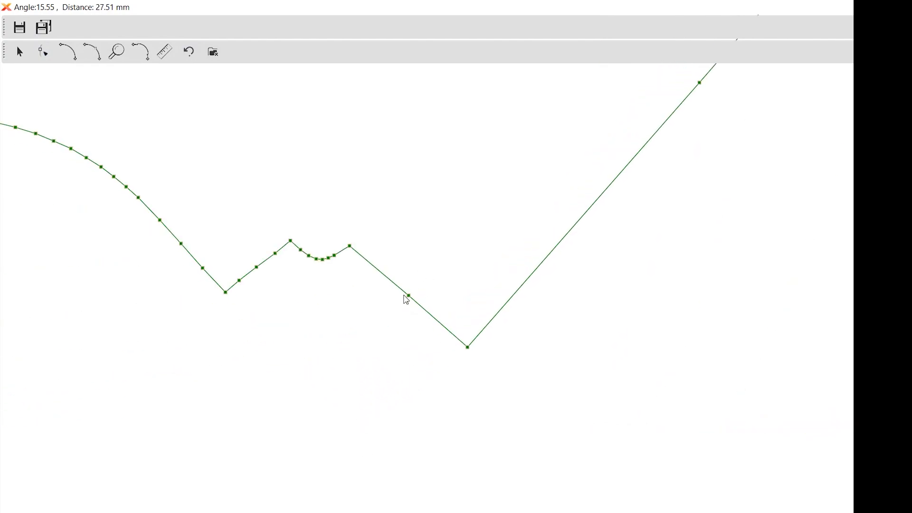
scroll(540, 289, "down", 2)
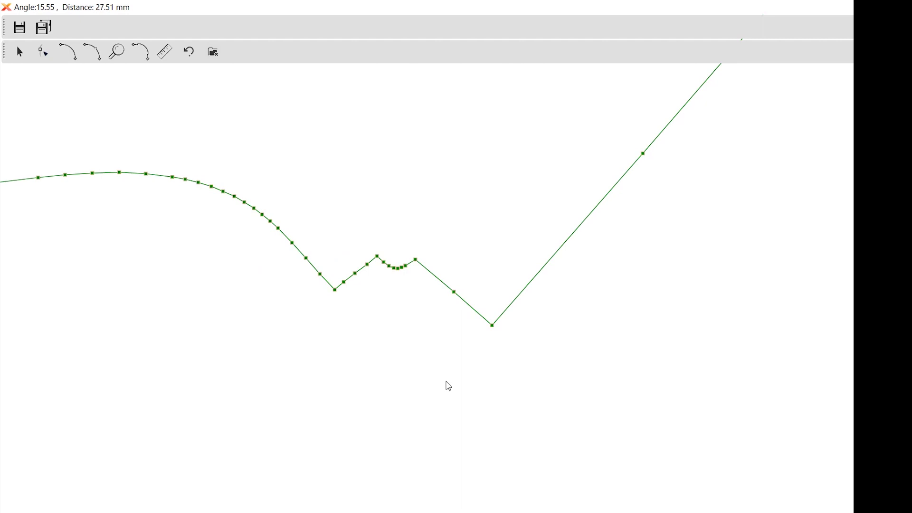
left_click_drag(446, 382, 425, 395)
scroll(420, 396, "down", 2)
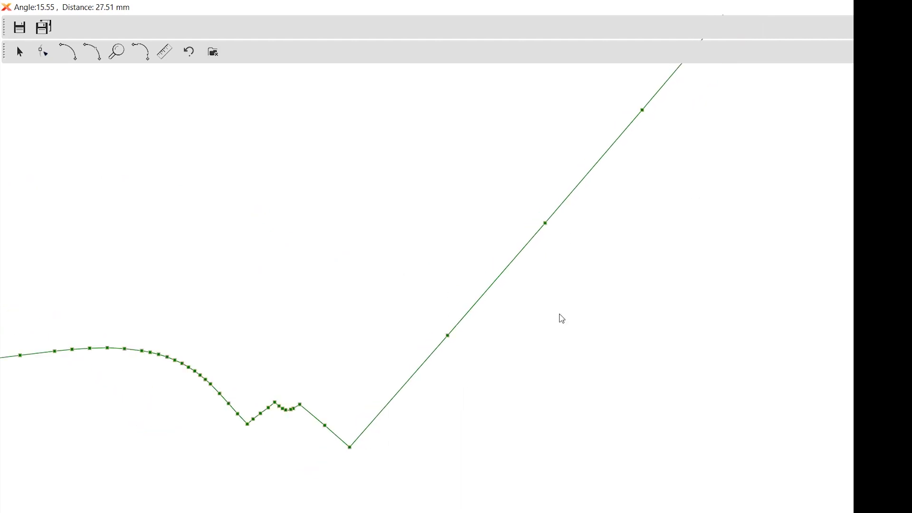
left_click_drag(562, 319, 538, 335)
scroll(607, 271, "down", 2)
left_click_drag(607, 270, 434, 401)
scroll(516, 261, "up", 1)
scroll(528, 238, "down", 3)
left_click_drag(562, 244, 495, 264)
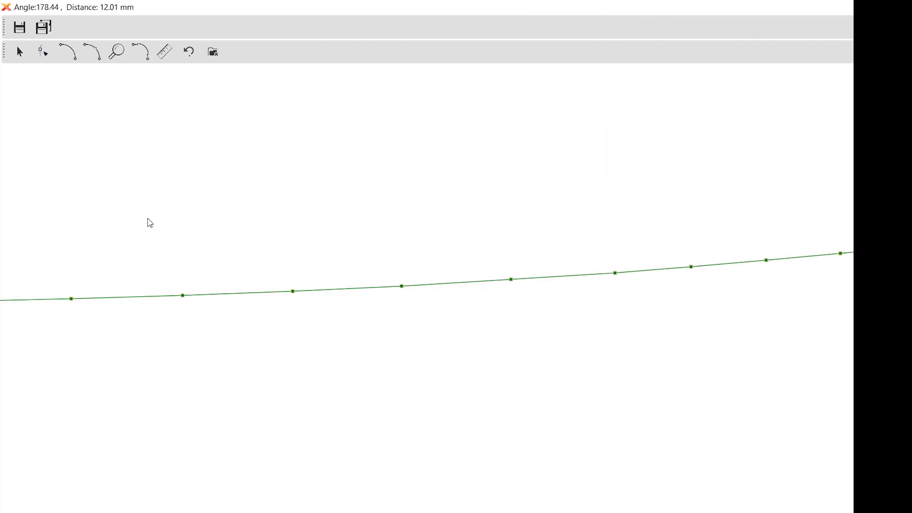
Select the run of neighbouring points along the gently curved edge and group them
left_click_drag(133, 201, 852, 341)
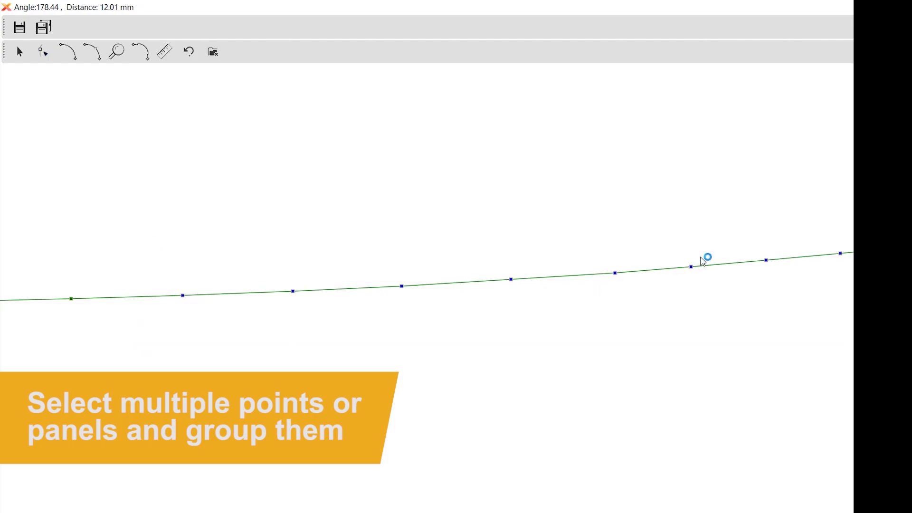
right_click(513, 282)
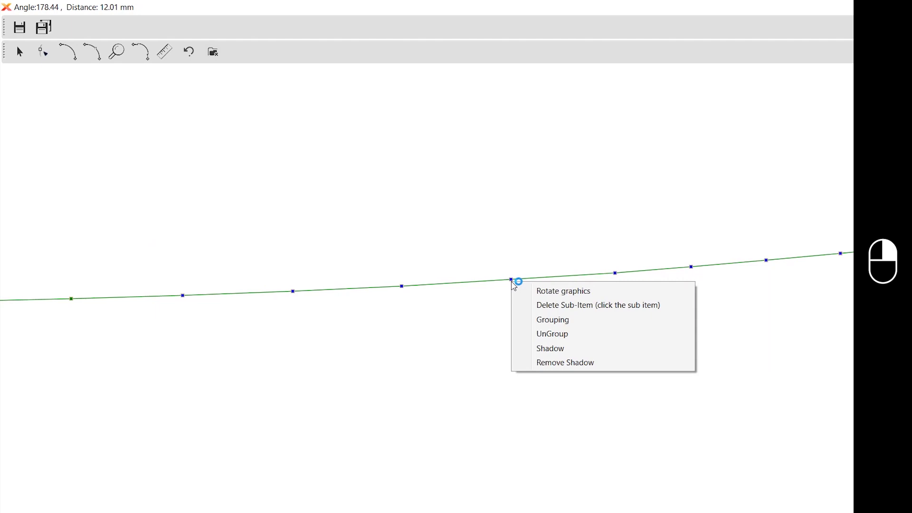
left_click(566, 321)
Select the seven middle points of the curved edge and apply Shadow to create an outline
left_click_drag(133, 220, 788, 329)
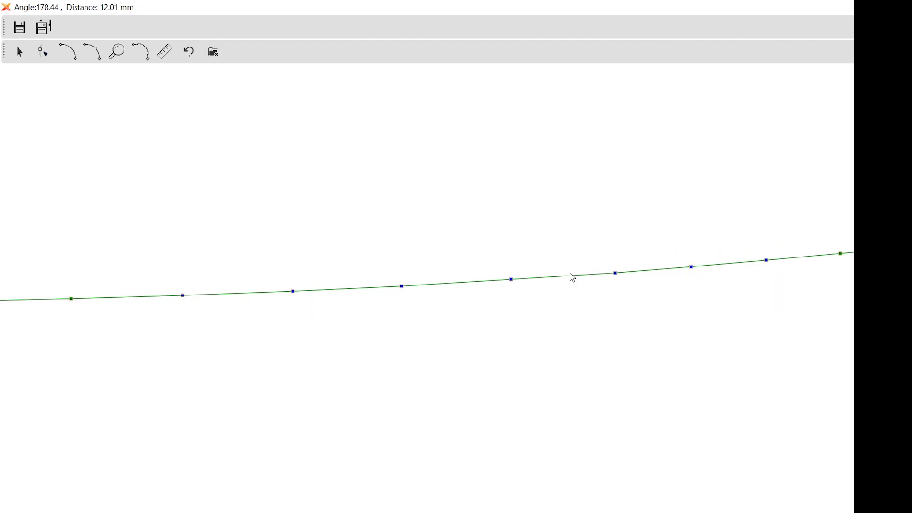
right_click(512, 278)
left_click(568, 345)
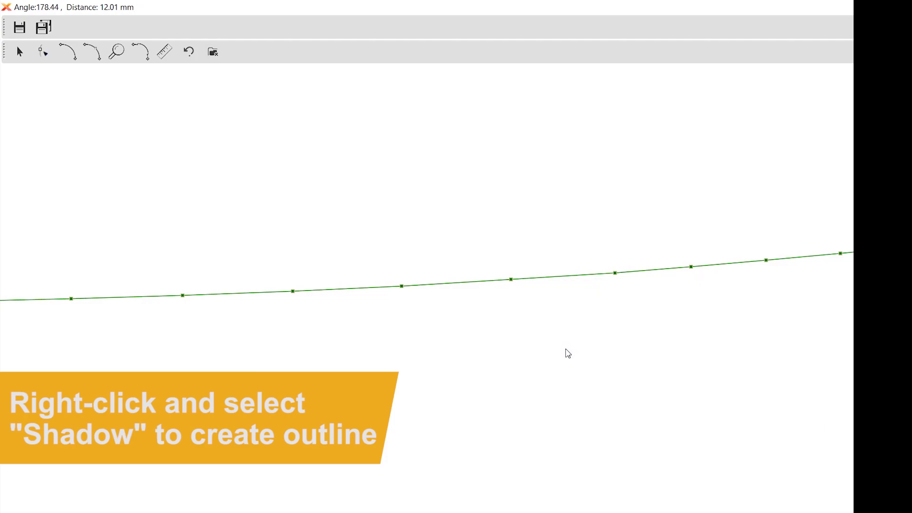
Select the middle points of the shadowed edge and expand the line by 1/4 in
left_click_drag(73, 216, 808, 342)
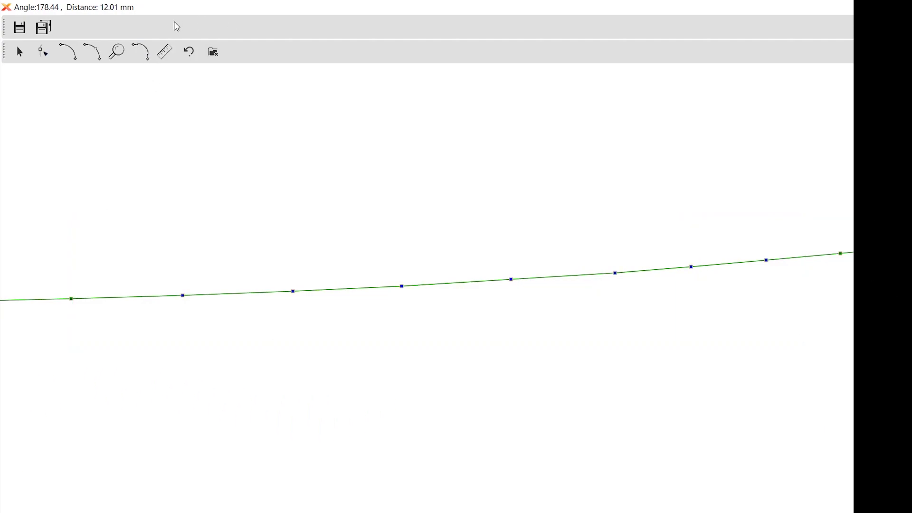
left_click(141, 56)
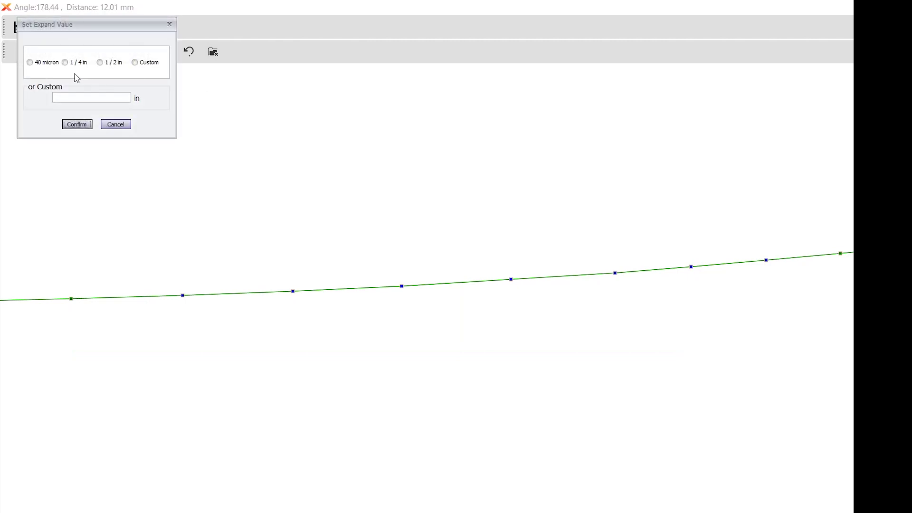
left_click(65, 62)
left_click(77, 124)
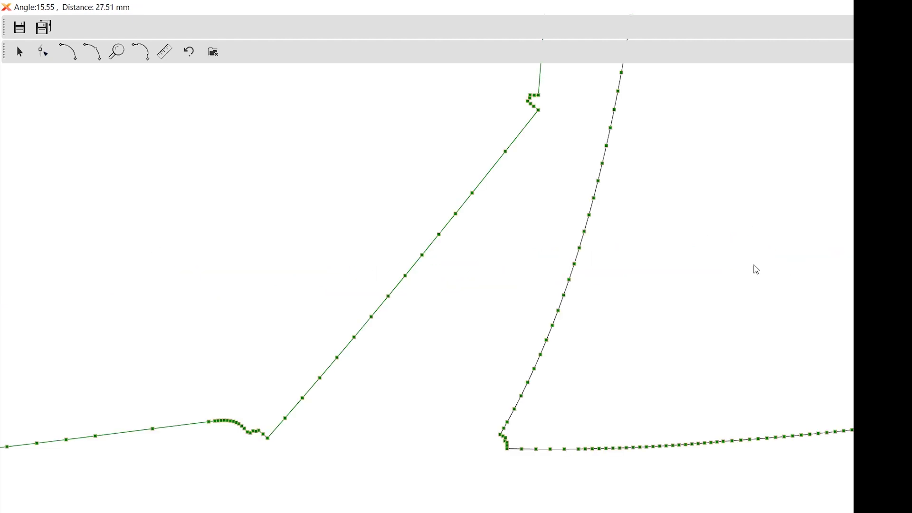
Measure with the ruler from where the hood's upper edge starts curving upward across to its right side edge
left_click_drag(754, 265, 488, 385)
scroll(486, 352, "down", 4)
left_click_drag(428, 221, 495, 449)
left_click_drag(428, 237, 503, 388)
scroll(382, 329, "up", 4)
left_click_drag(404, 215, 445, 310)
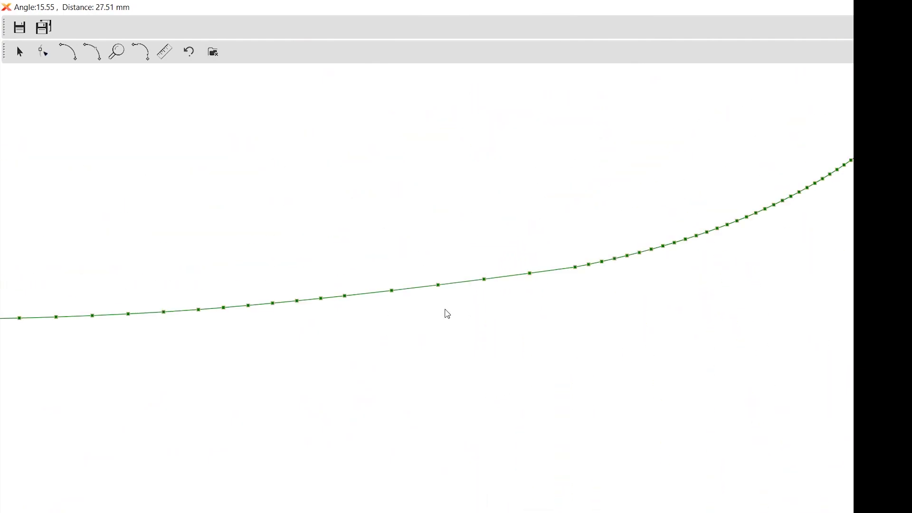
left_click(175, 51)
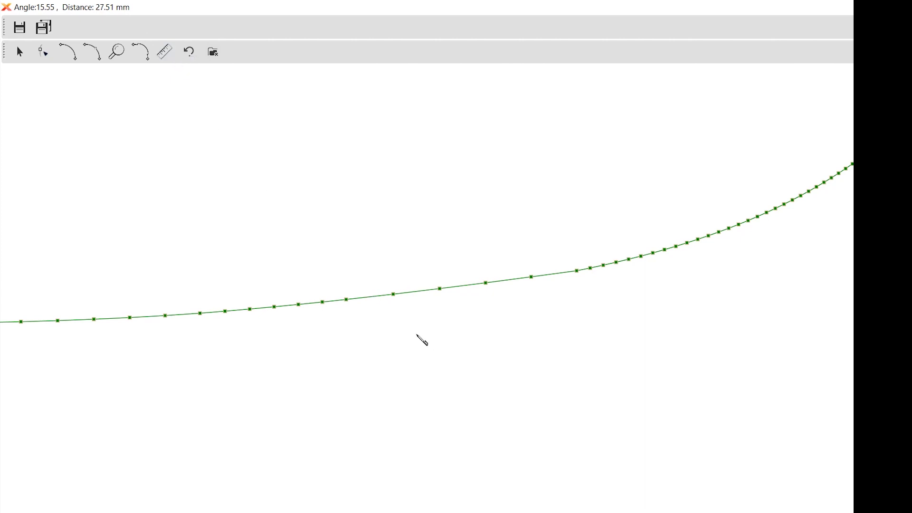
scroll(404, 309, "up", 3)
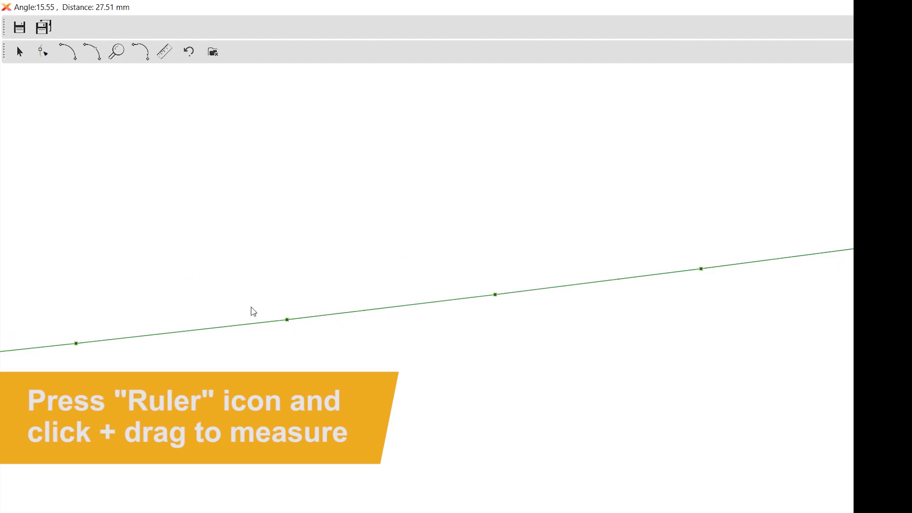
scroll(189, 308, "down", 3)
scroll(475, 311, "down", 1)
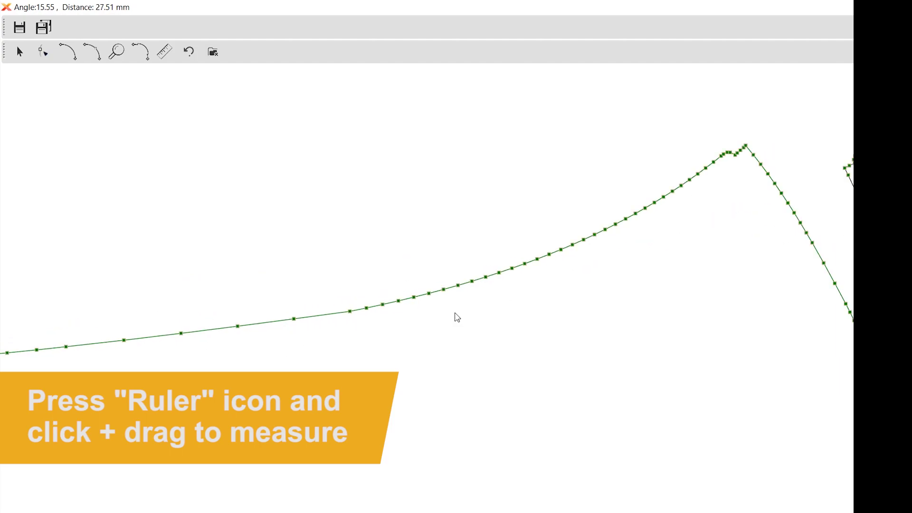
scroll(530, 286, "down", 2)
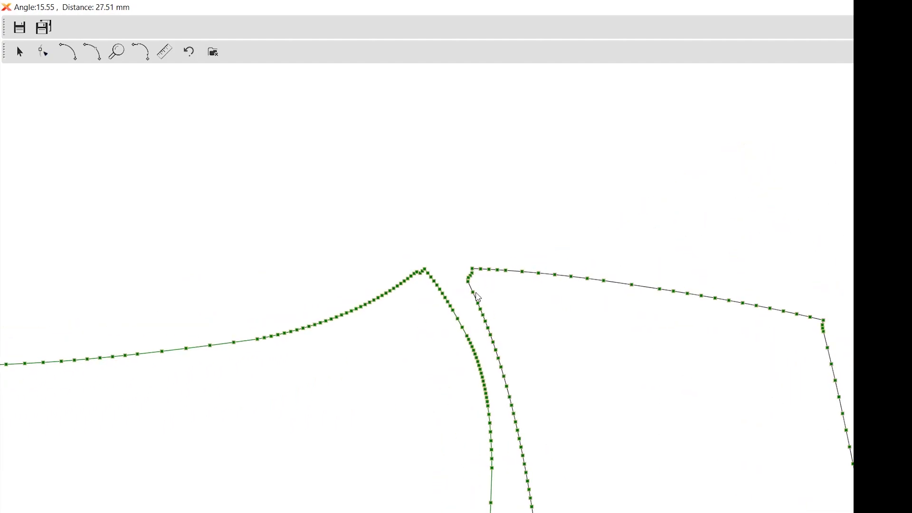
left_click_drag(476, 291, 539, 314)
scroll(508, 299, "up", 3)
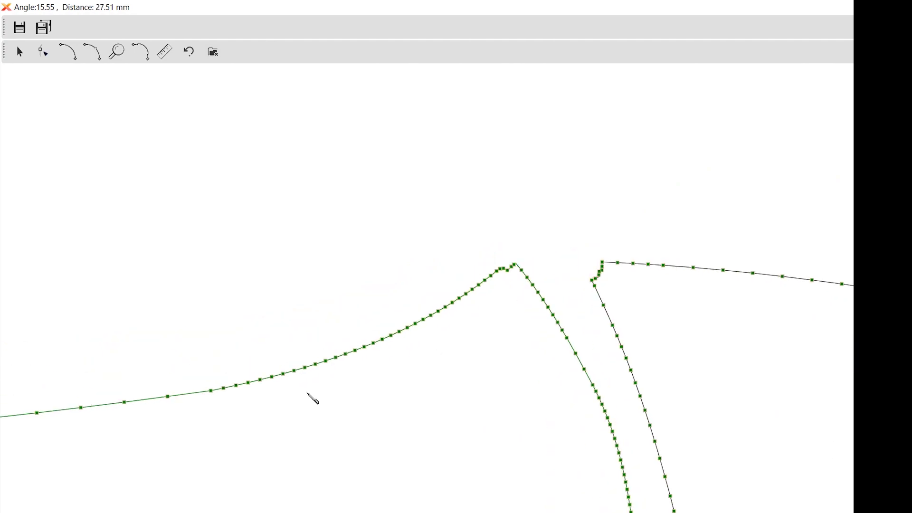
left_click(210, 397)
left_click_drag(213, 400, 573, 357)
Measure the diameter of the circular emblem cut-out near the hood's lower edge
scroll(464, 390, "down", 6)
left_click_drag(465, 391, 721, 141)
left_click_drag(556, 297, 479, 266)
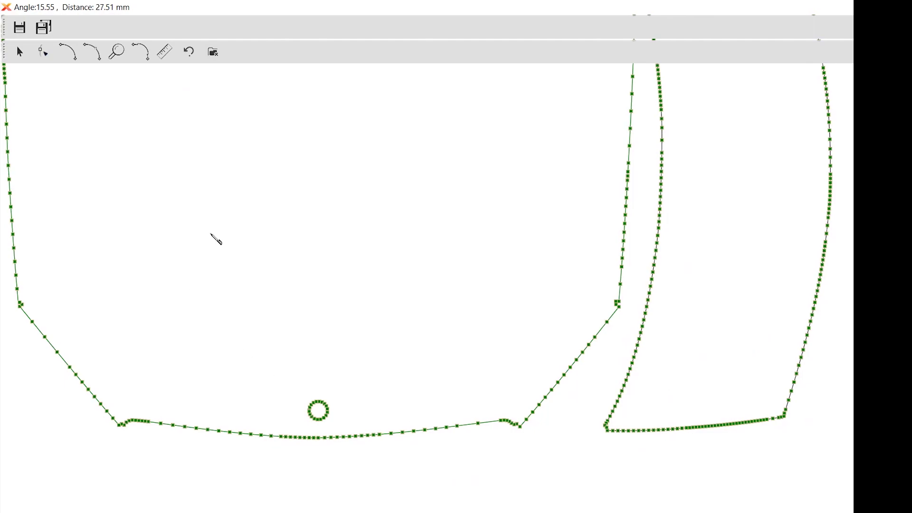
left_click_drag(323, 381, 518, 210)
scroll(475, 288, "up", 7)
left_click_drag(665, 157, 398, 351)
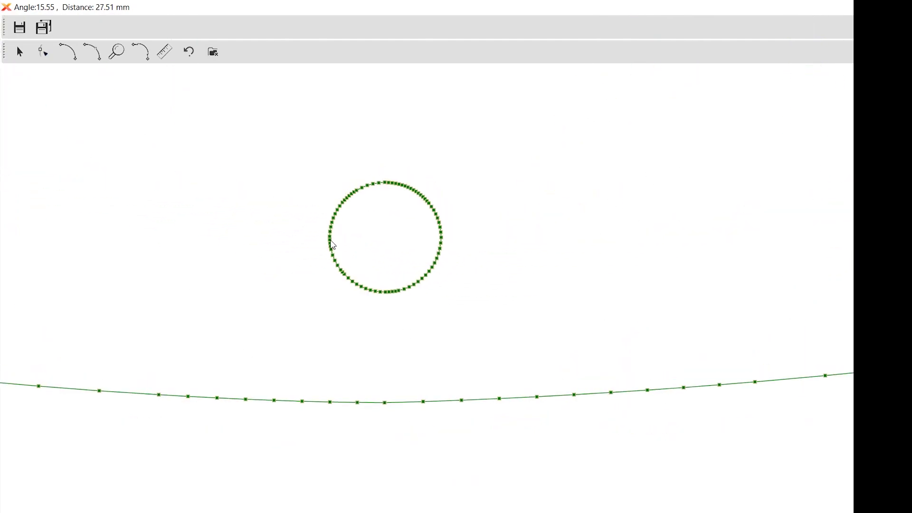
left_click_drag(348, 243, 442, 238)
Measure across the hood starting from a point on the upper part of its left side edge
scroll(590, 255, "down", 9)
left_click_drag(653, 77, 376, 224)
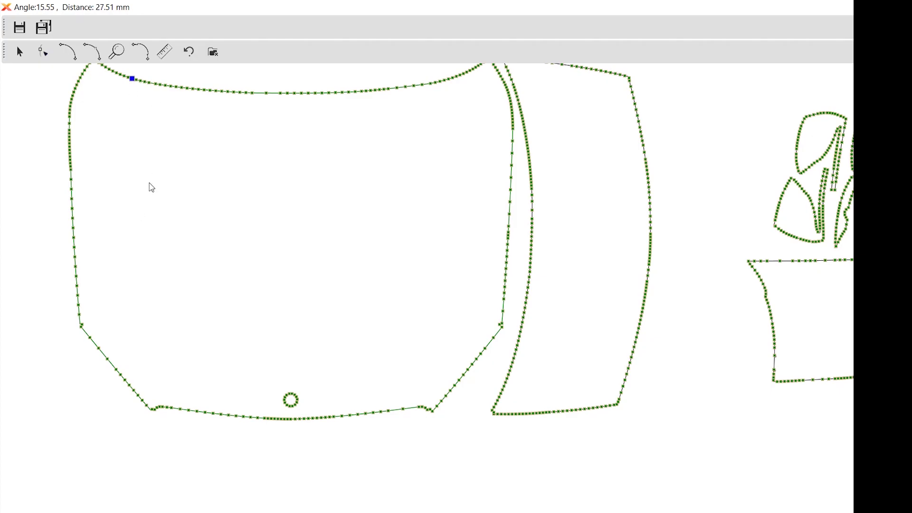
scroll(150, 192, "up", 1)
left_click_drag(231, 207, 231, 334)
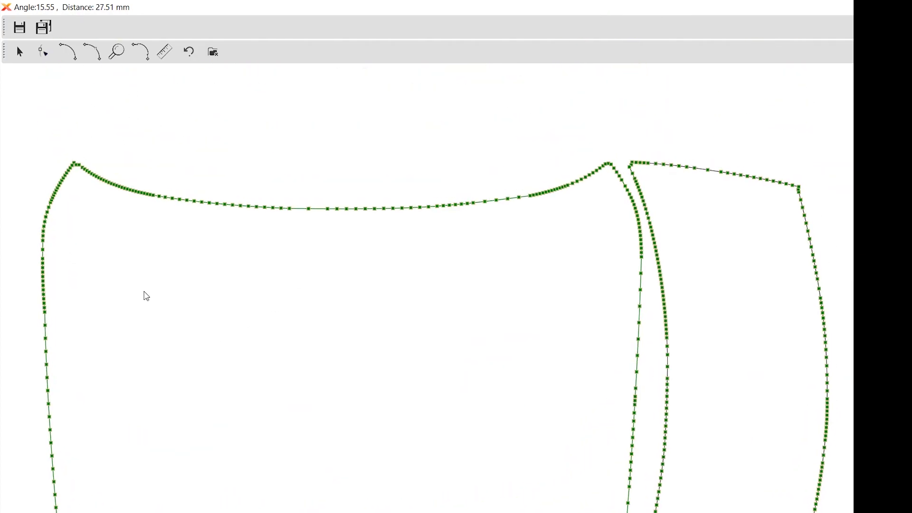
left_click_drag(134, 293, 231, 213)
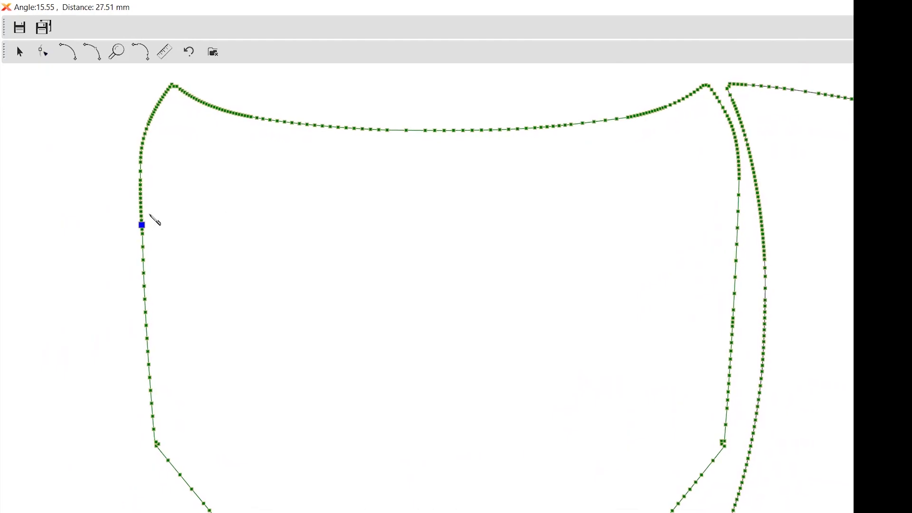